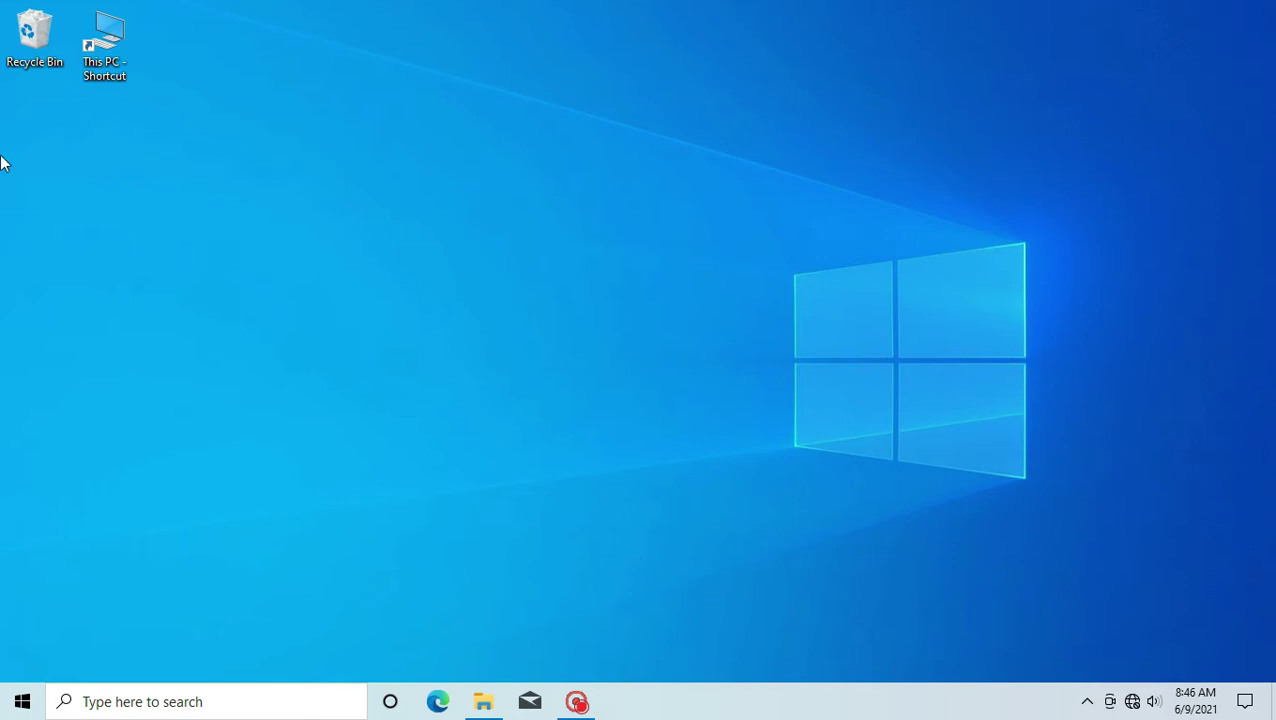
Run the Filmora.9.1.0.11 installer from the Fi1m0ra.9.1.0.11[auduct.com] folder, minimize the folder window and refresh the desktop.
right_click(41, 199)
left_click(104, 253)
left_click(484, 703)
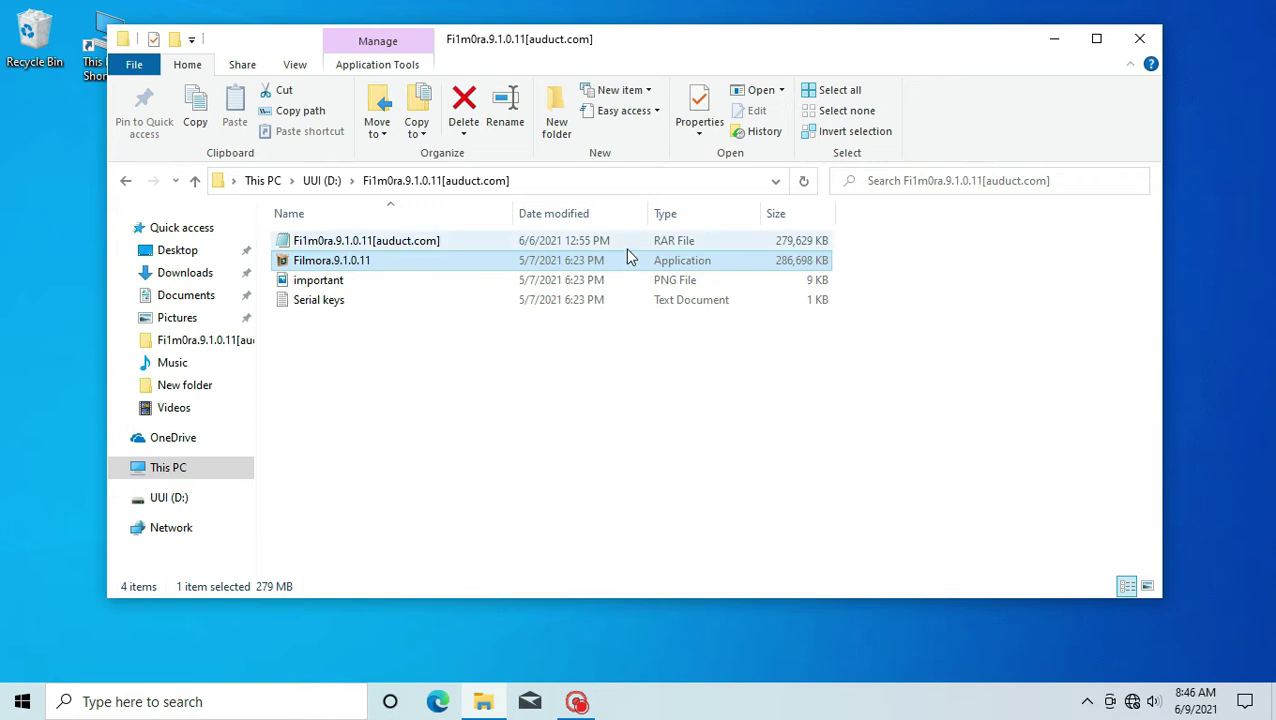
double_click(535, 266)
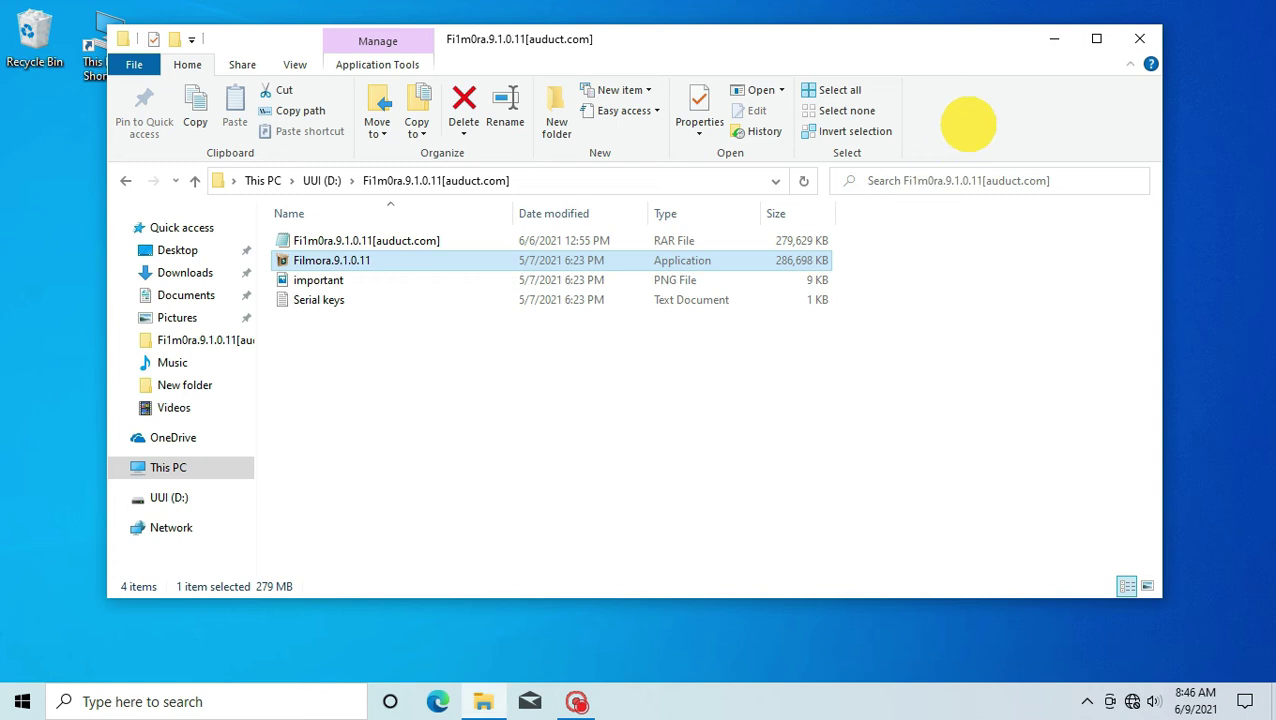
left_click(1048, 42)
right_click(600, 228)
left_click(647, 281)
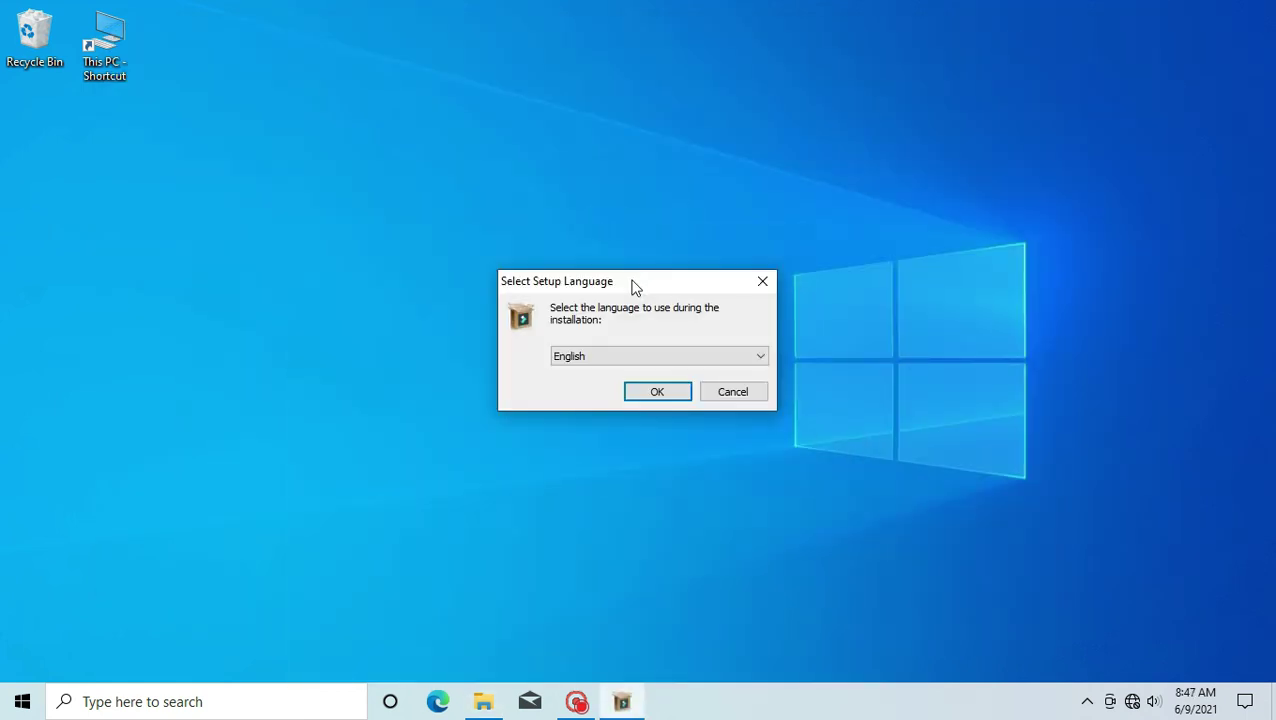
Install Filmora9 in English to the default folder, accepting the license agreement, and launch it without joining the User Experience Improvement Program.
left_click(651, 388)
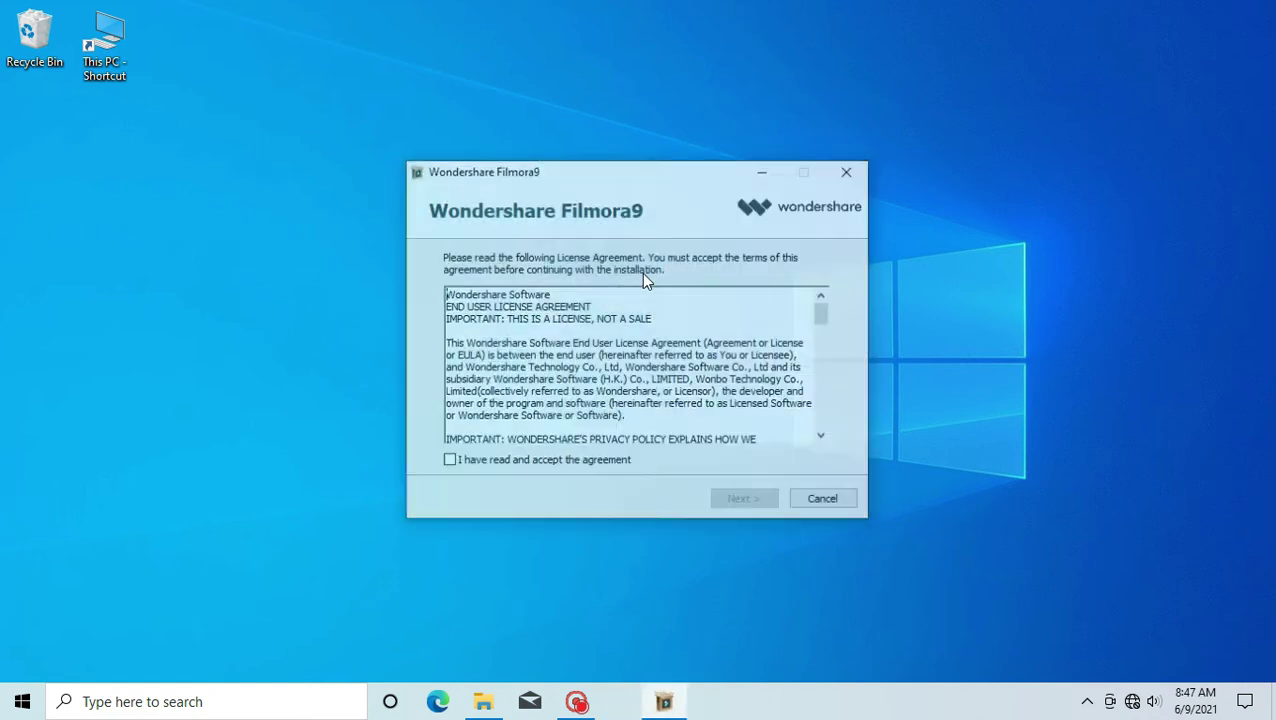
left_click(488, 461)
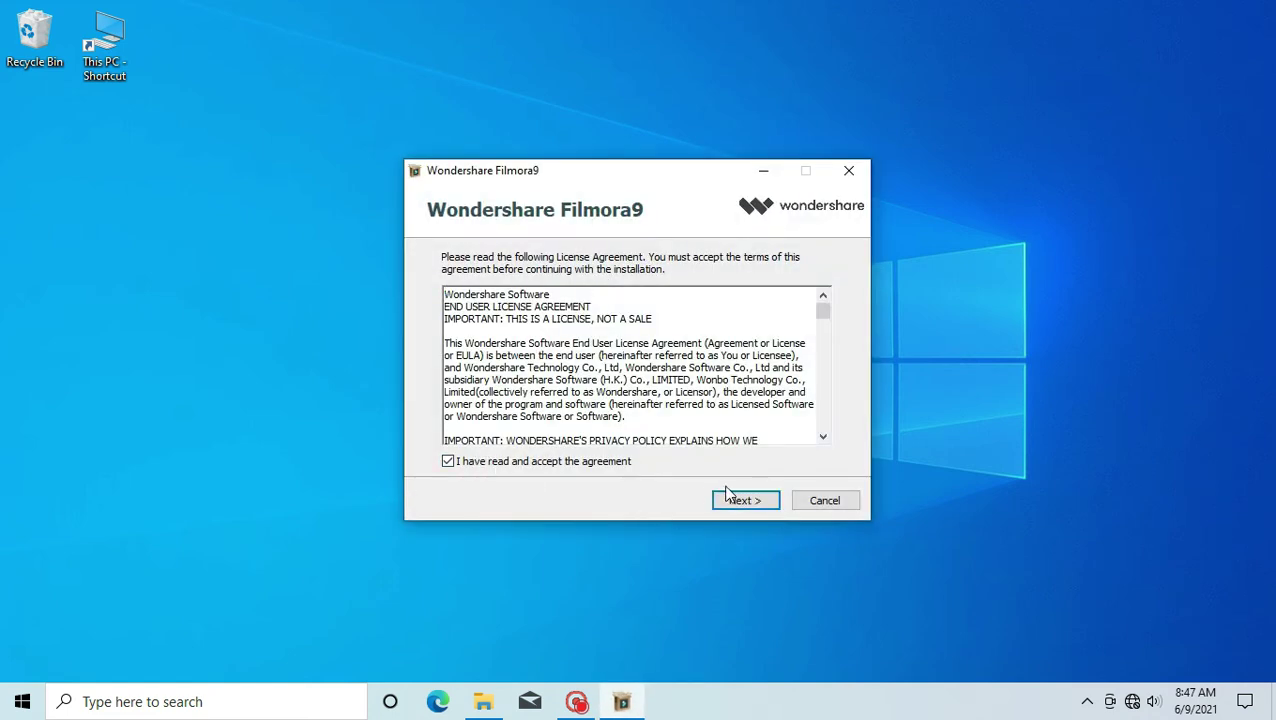
left_click(735, 500)
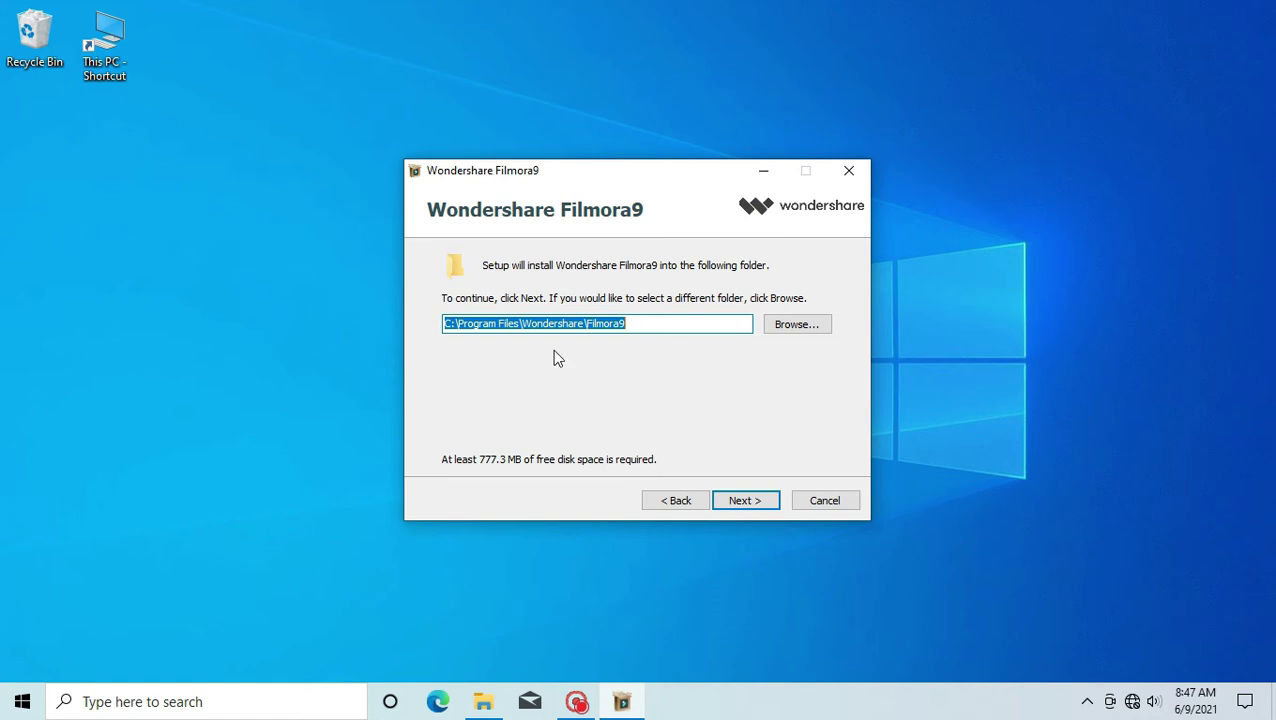
left_click(720, 500)
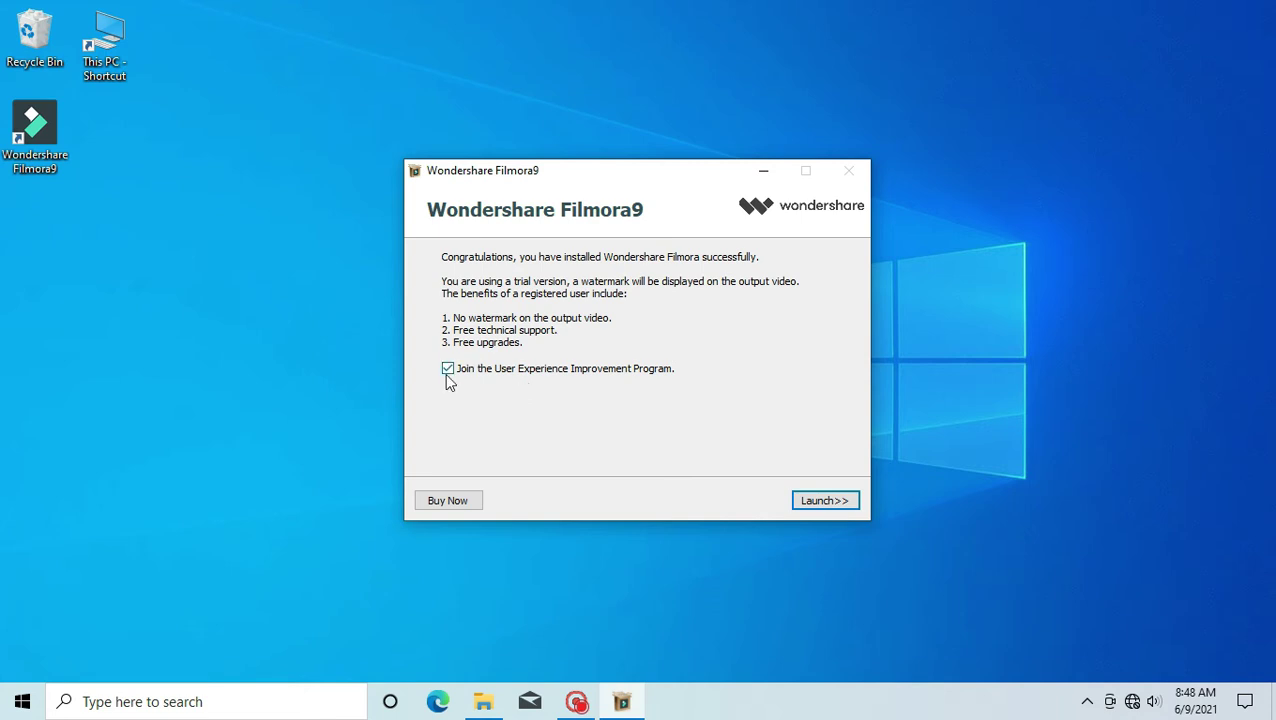
left_click(448, 370)
left_click(828, 502)
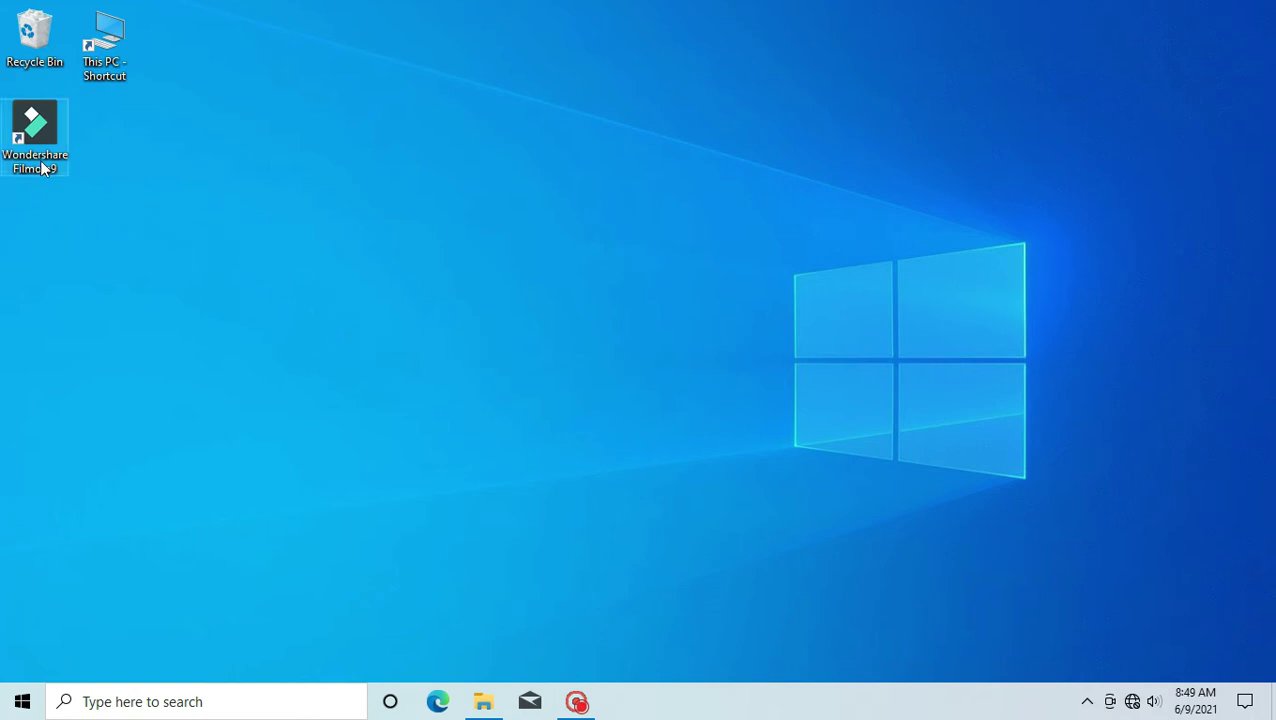
Place the Wondershare Filmora9 shortcut beside the This PC shortcut on the desktop and launch the program from it.
left_click_drag(18, 144, 183, 85)
double_click(222, 54)
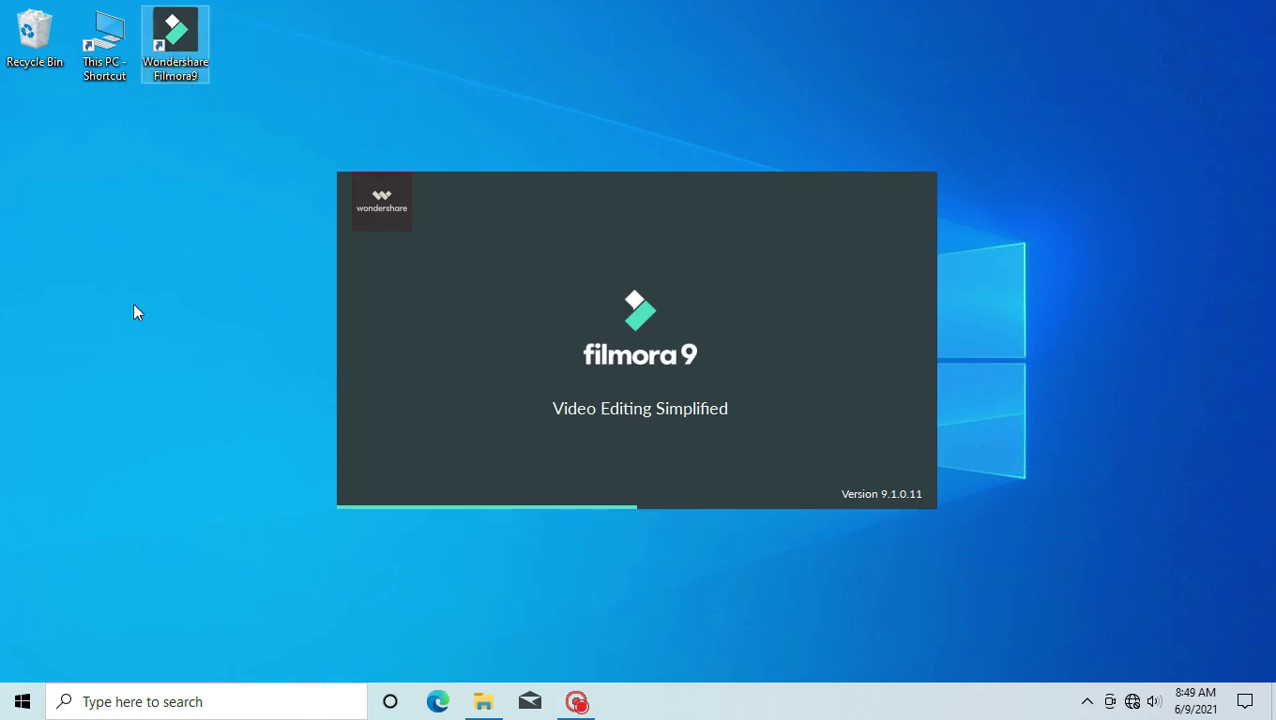
right_click(133, 302)
left_click(214, 357)
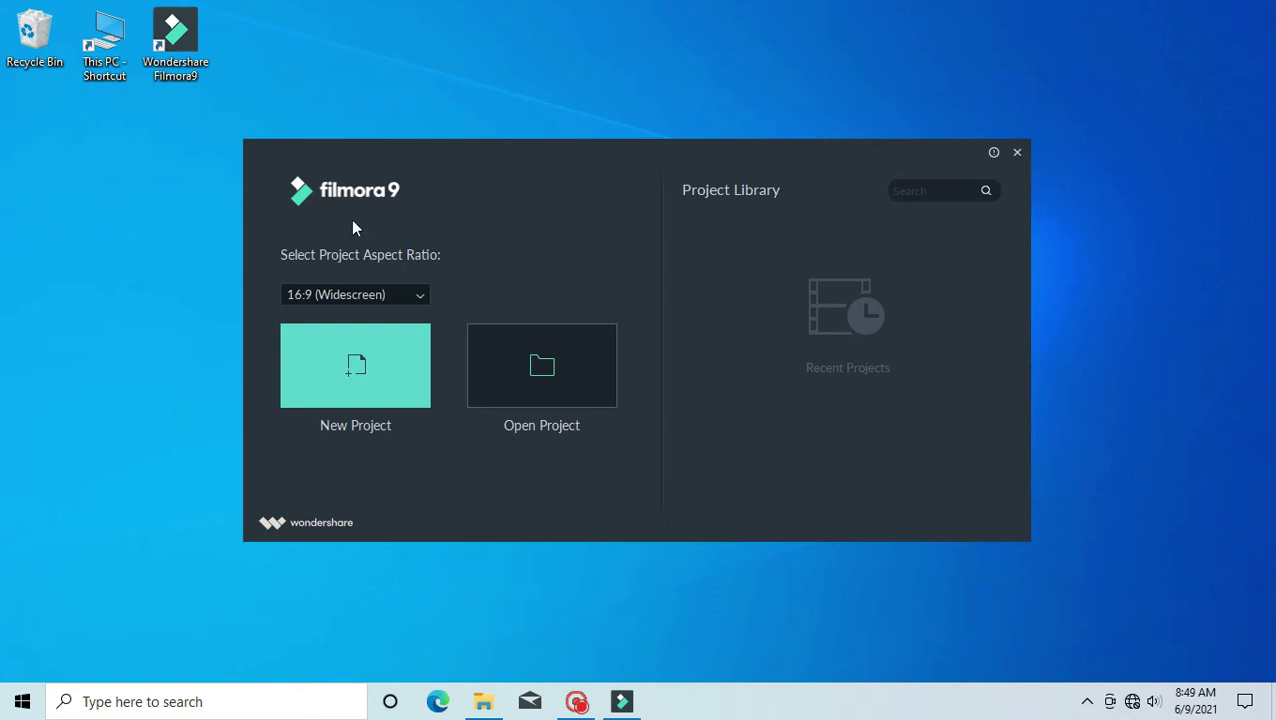
Close the Filmora9 start window and refresh the desktop.
left_click(1017, 152)
right_click(690, 95)
left_click(769, 152)
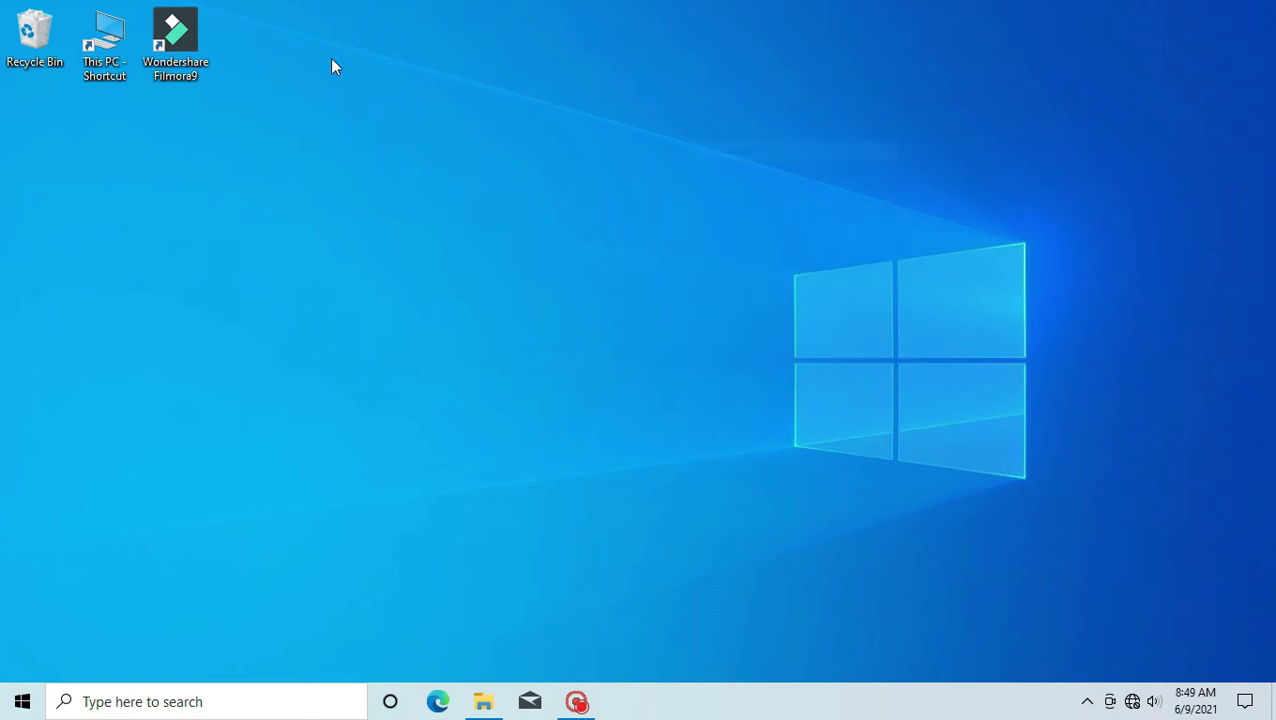
Launch Filmora9 again from its desktop shortcut and close the Mail window opened by mistake.
left_click(193, 27)
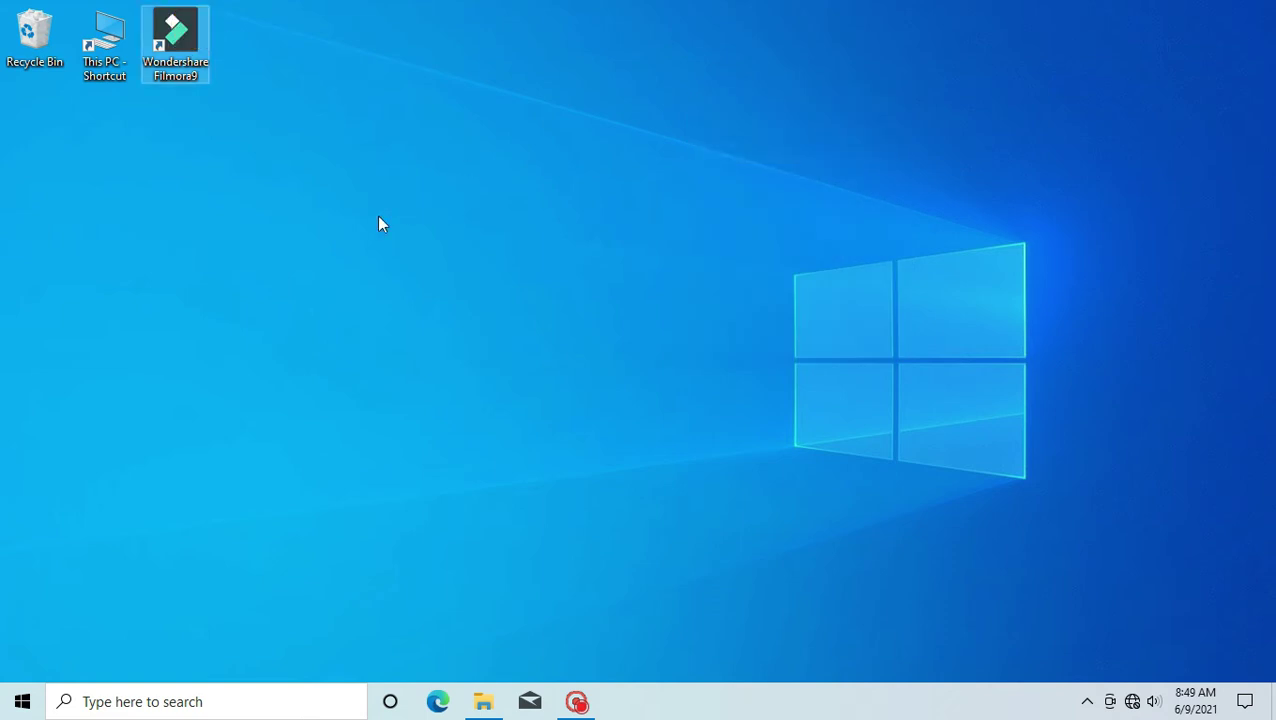
left_click(192, 44)
right_click(193, 240)
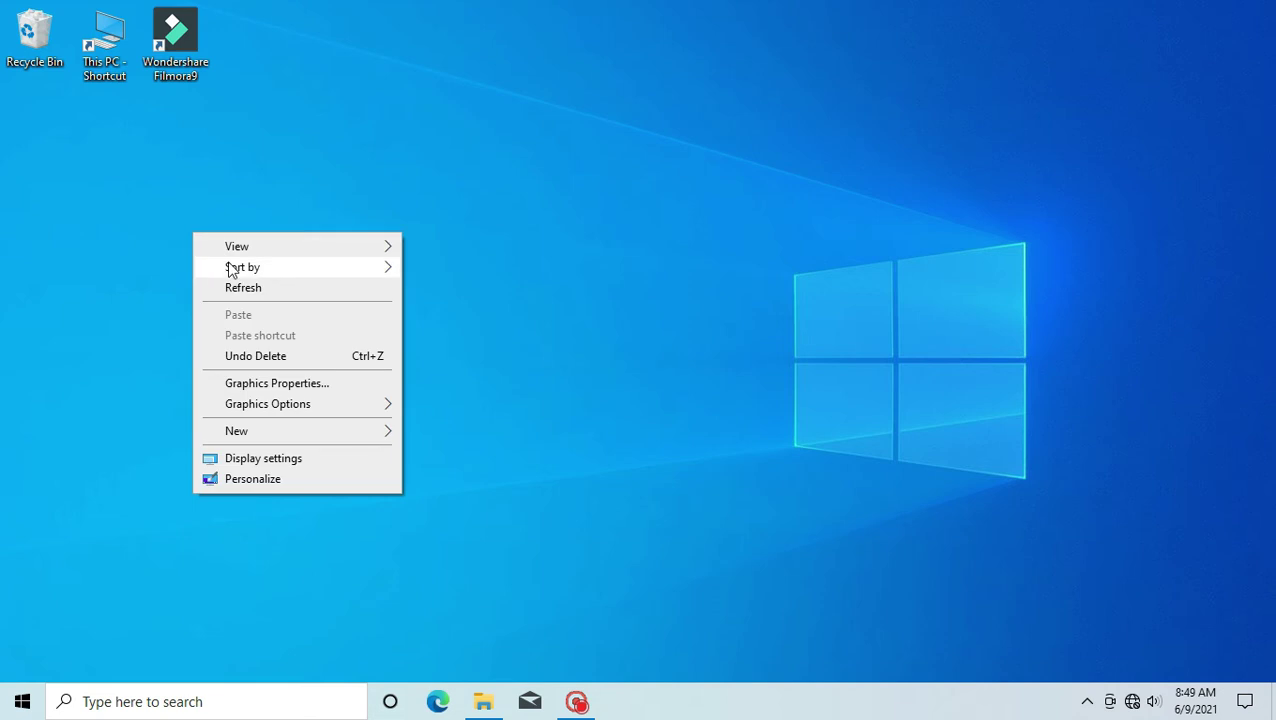
left_click(228, 286)
left_click(166, 46)
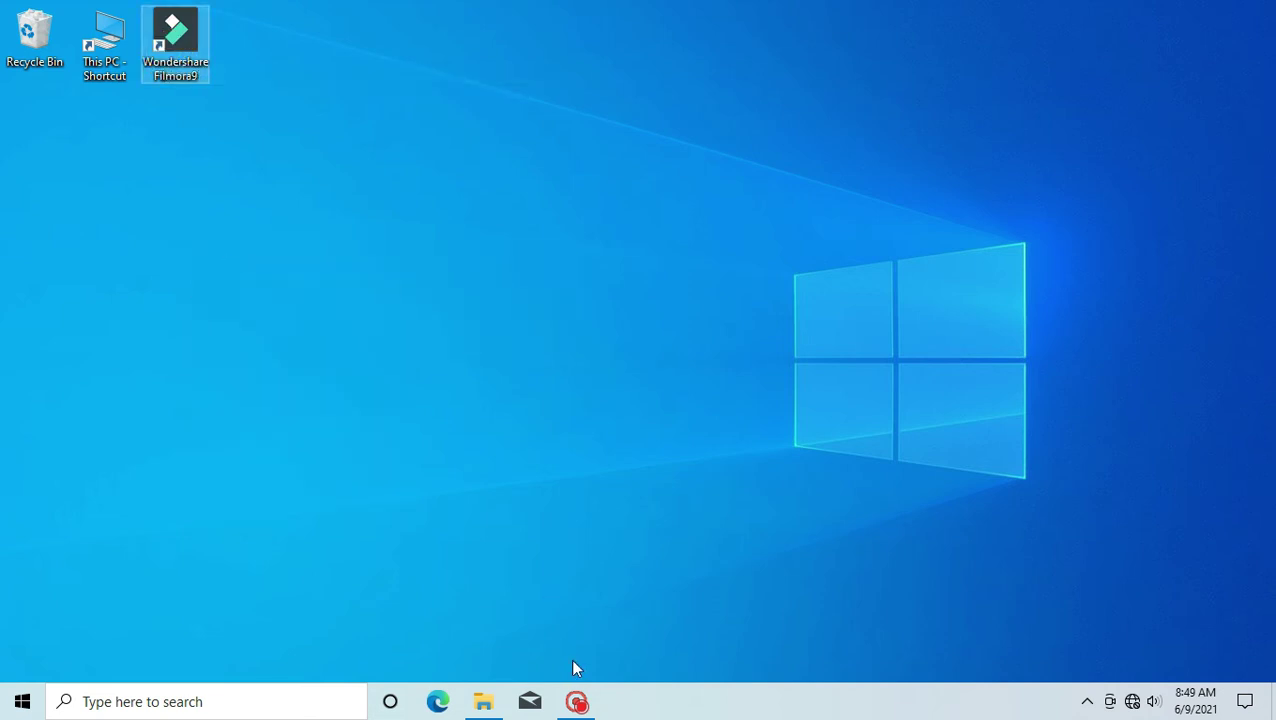
left_click(529, 703)
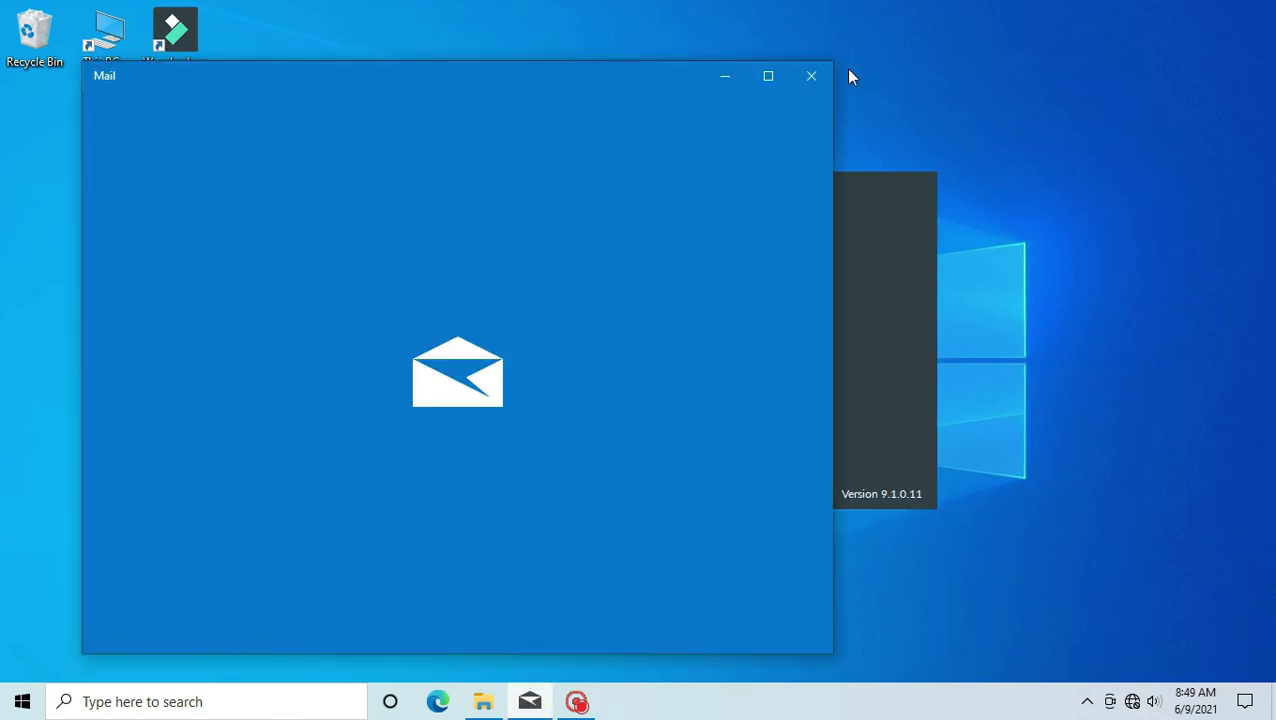
left_click(811, 77)
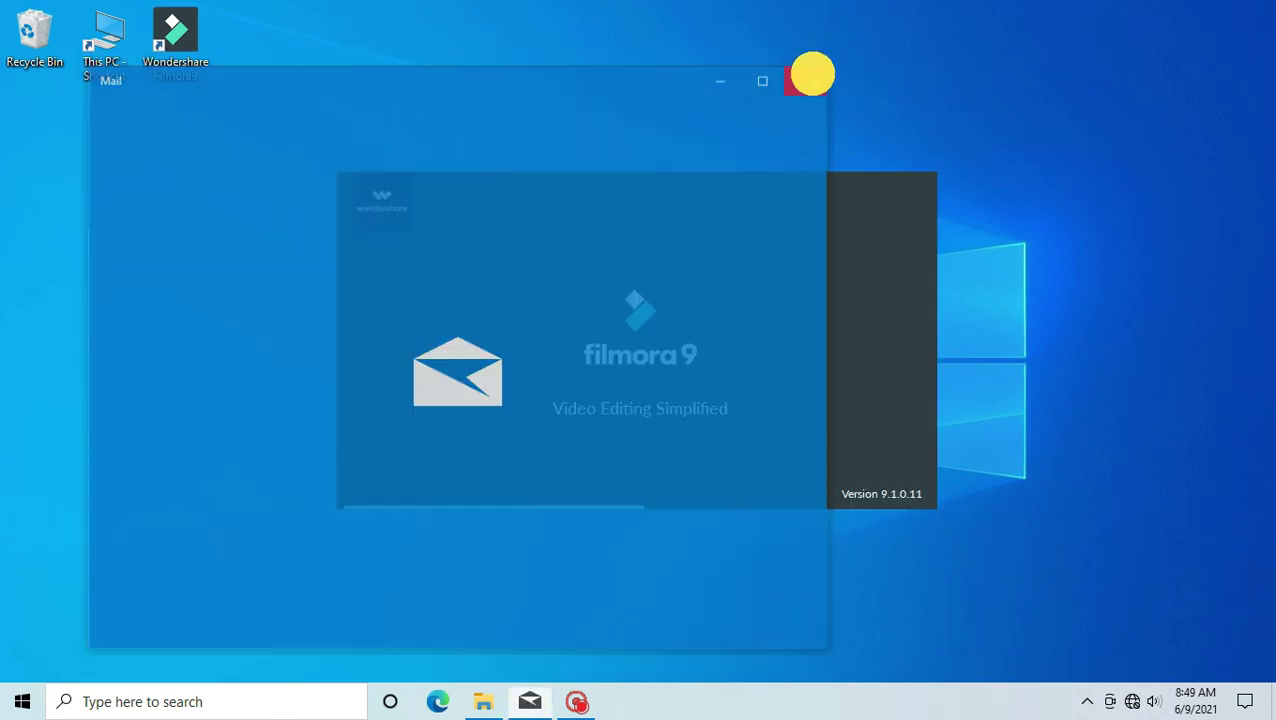
Switch to the installer folder, view the Serial keys text document in Notepad and minimize it.
mouse_move(483, 706)
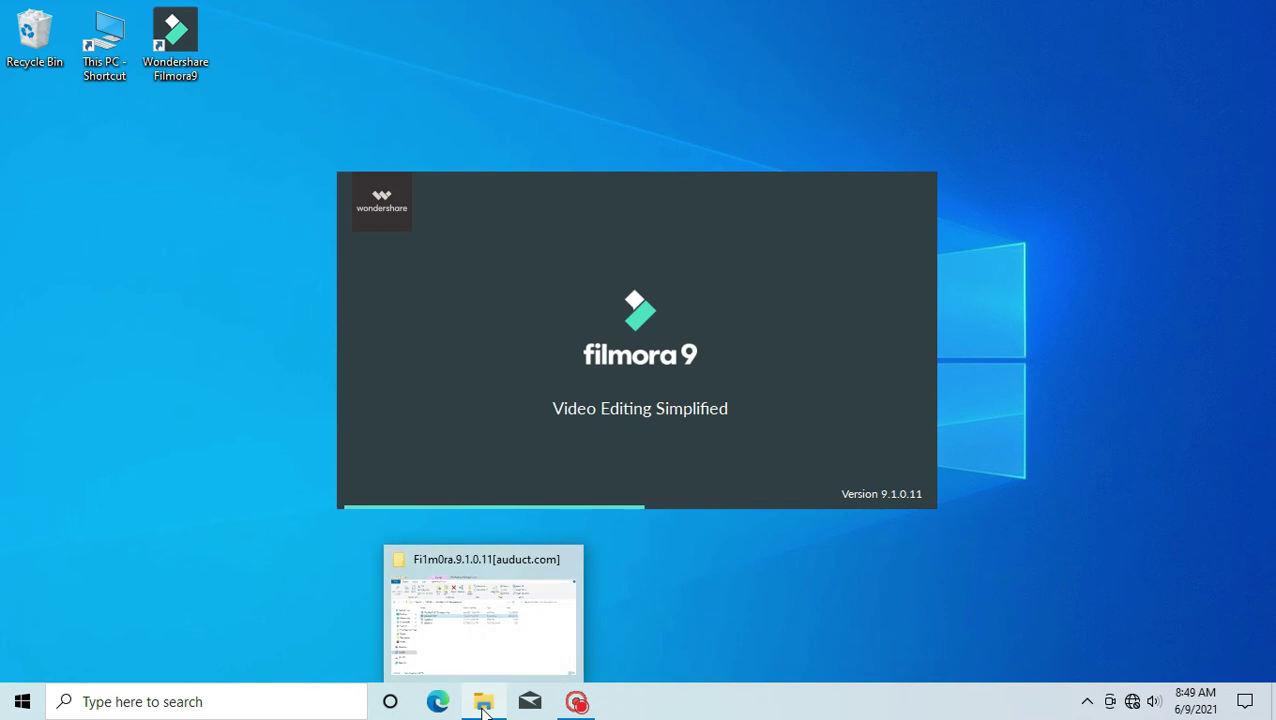
left_click(480, 620)
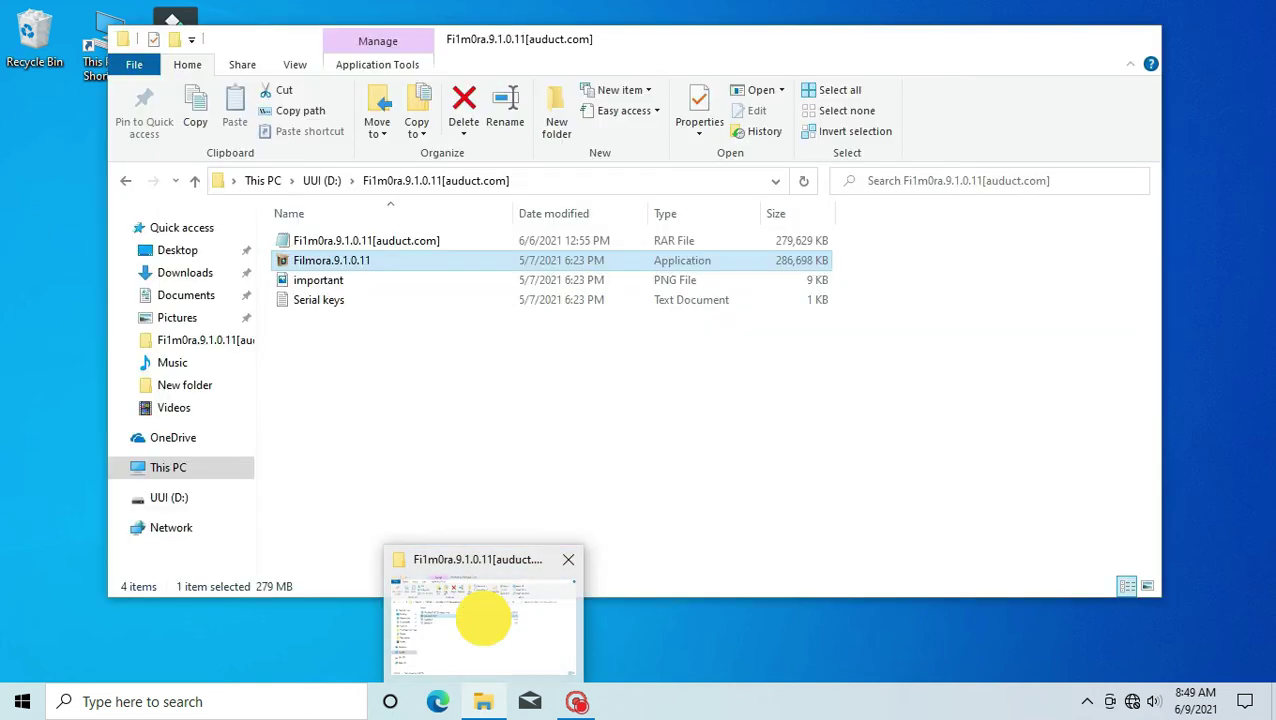
double_click(356, 305)
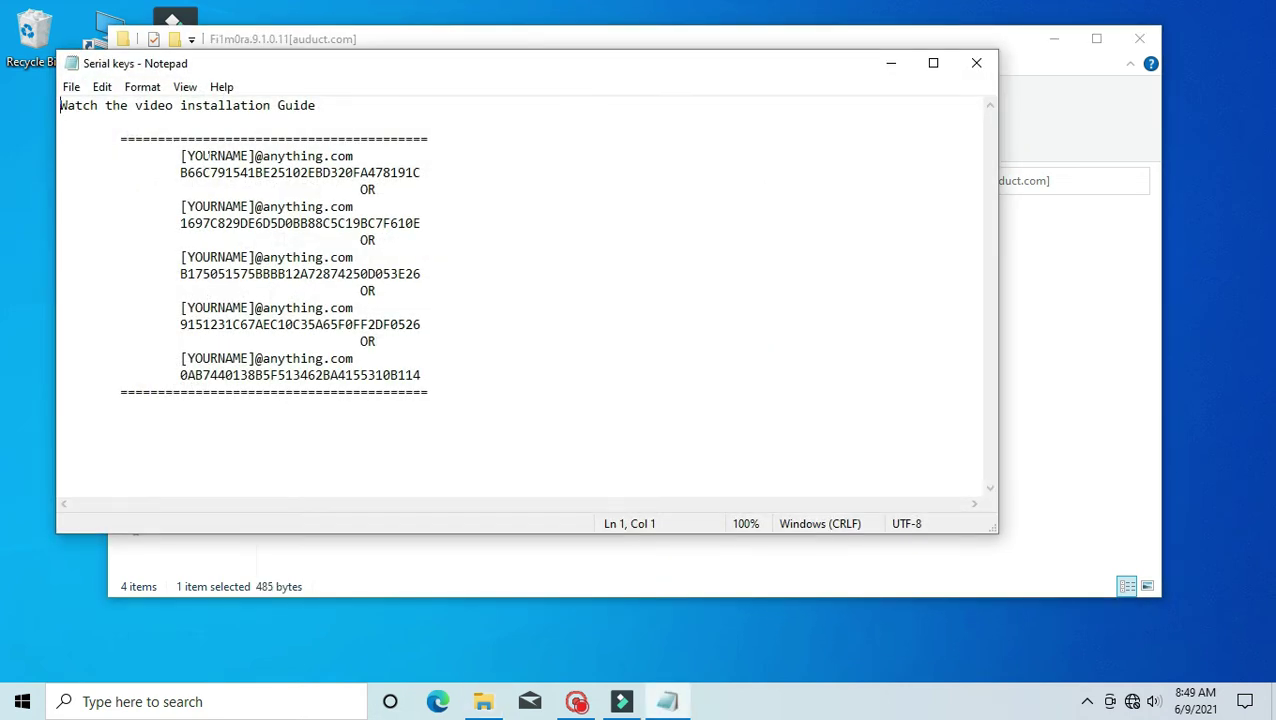
left_click(891, 63)
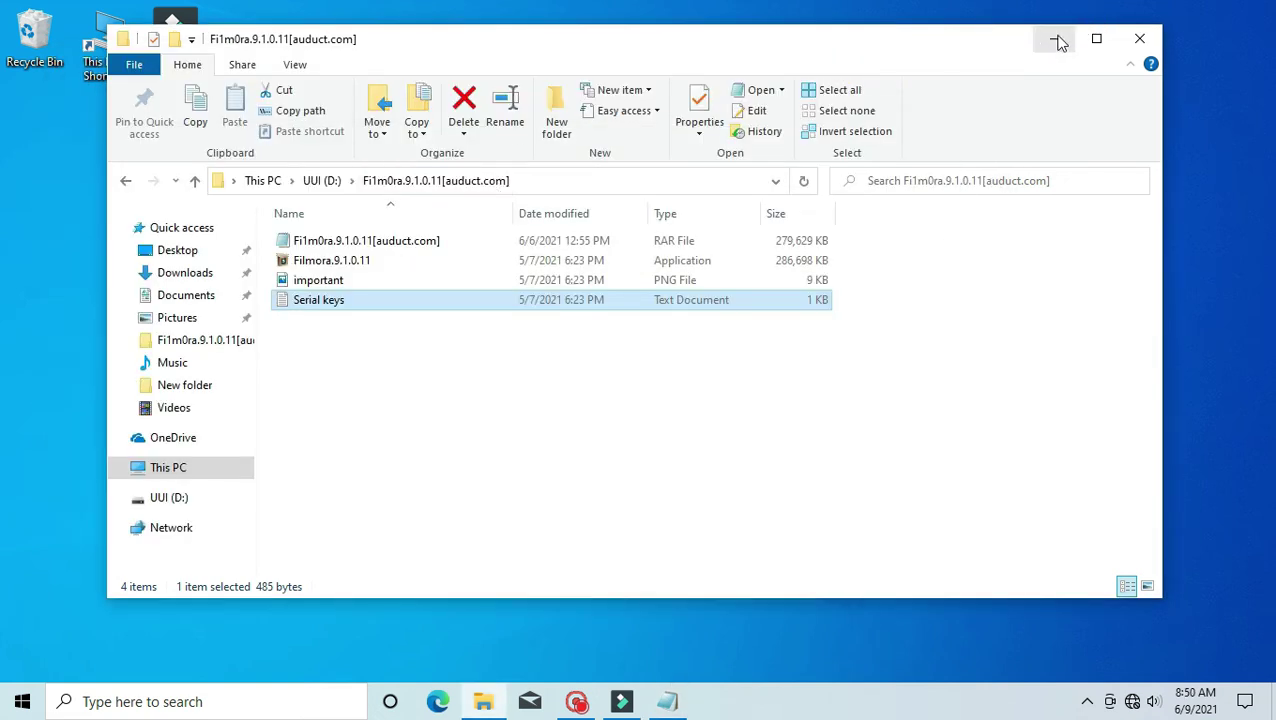
Move the folder window out of the way, start a new Filmora9 project and dismiss the connection error.
left_click_drag(963, 45, 910, 612)
left_click(406, 393)
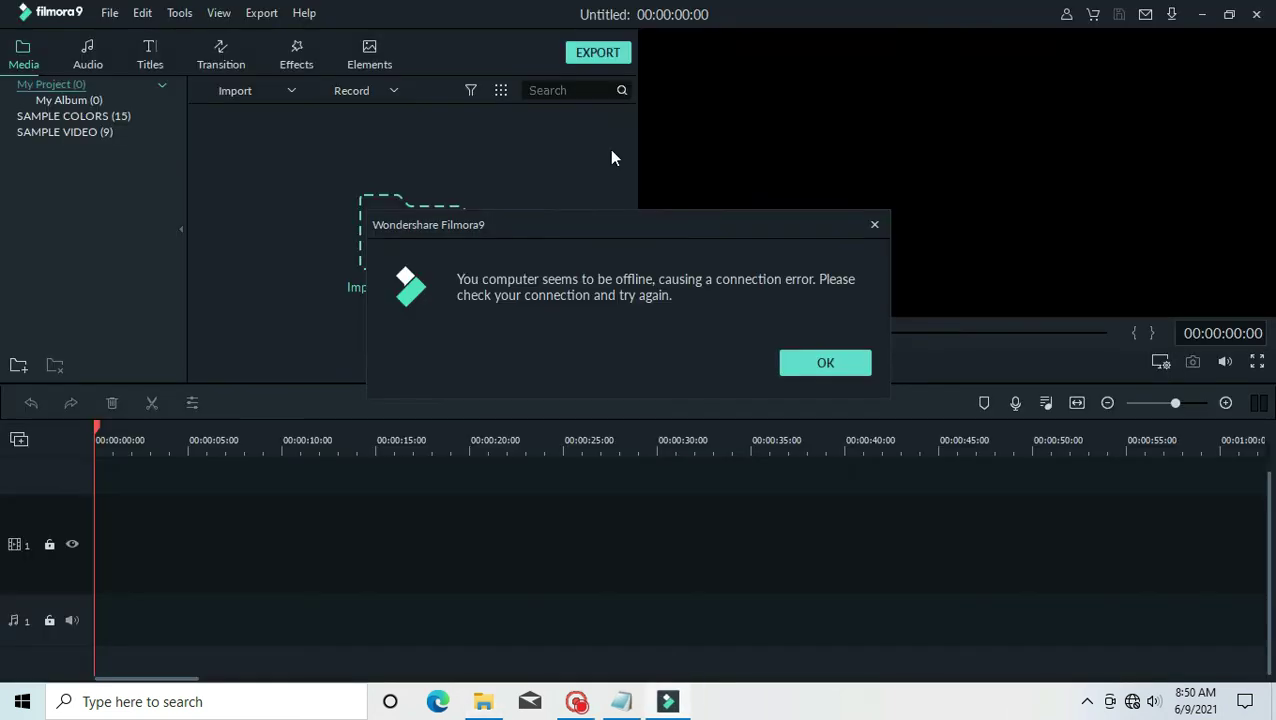
left_click(822, 366)
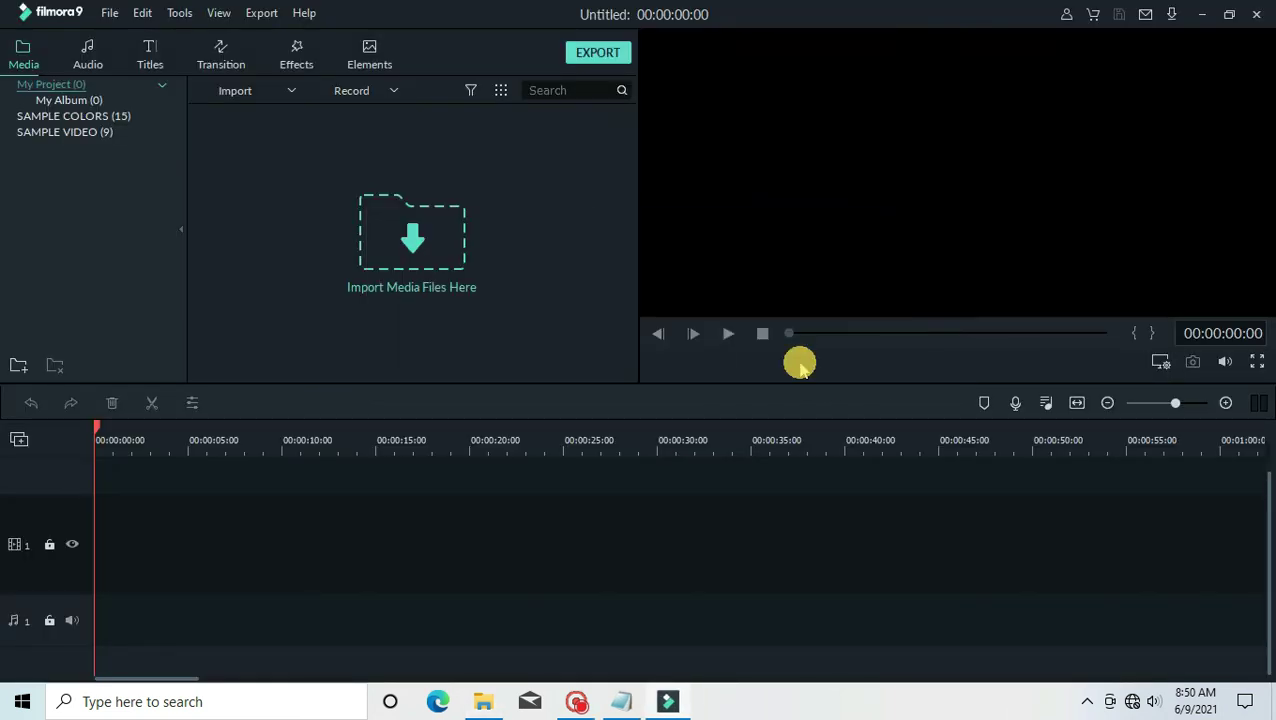
Restore the Filmora9 editor to a smaller window and open its Offline Activation form.
double_click(637, 24)
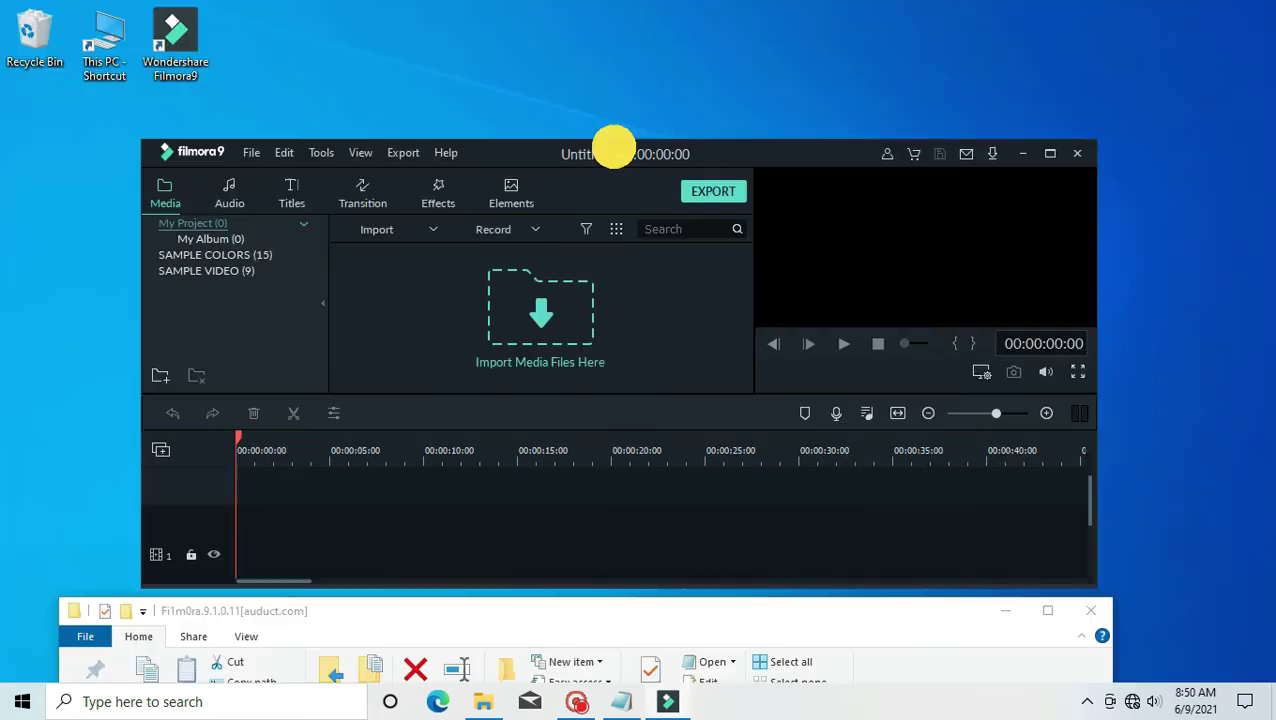
left_click(441, 153)
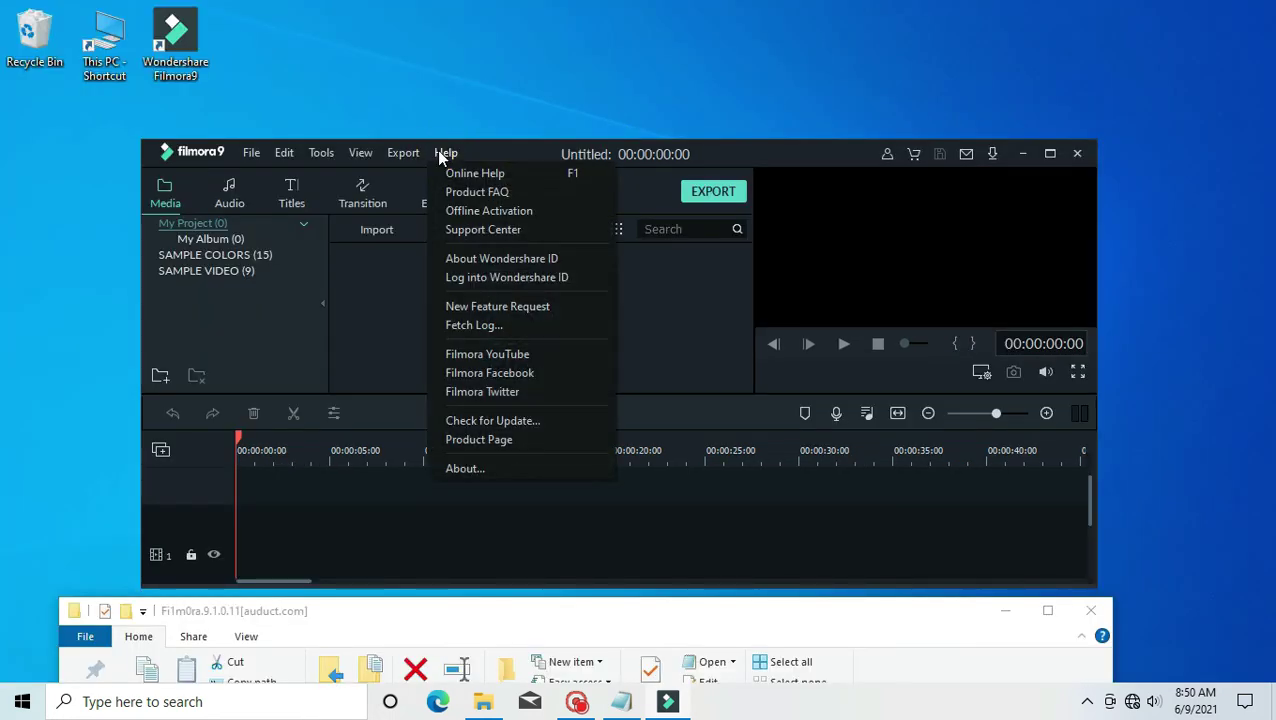
left_click(482, 214)
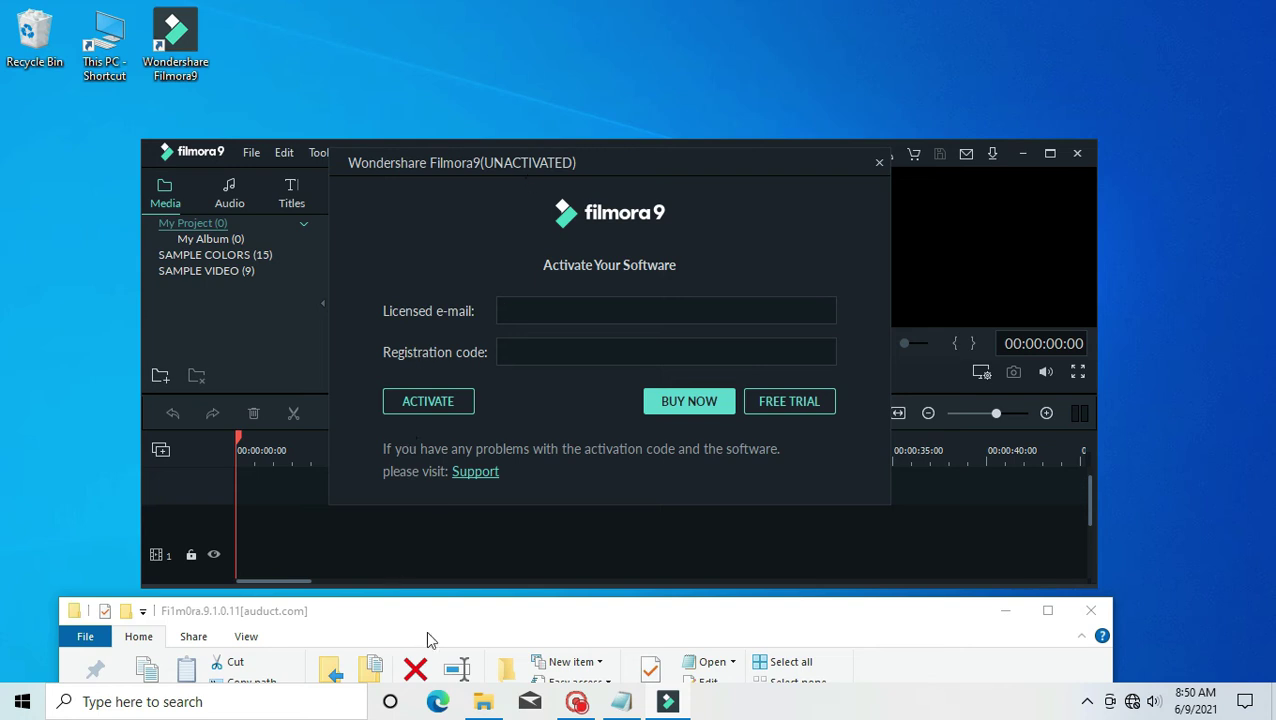
Bring the installer folder forward, reopen the Serial keys document and close the folder window.
left_click(414, 592)
left_click_drag(441, 617, 342, 268)
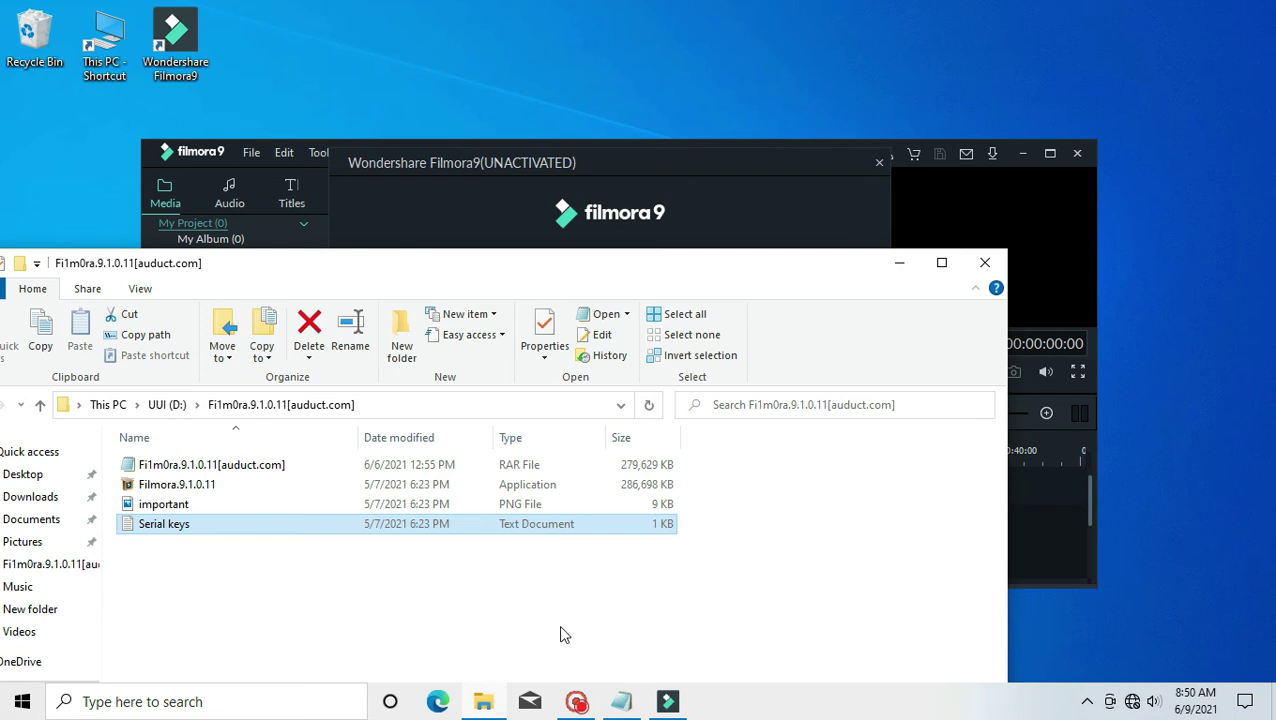
double_click(371, 522)
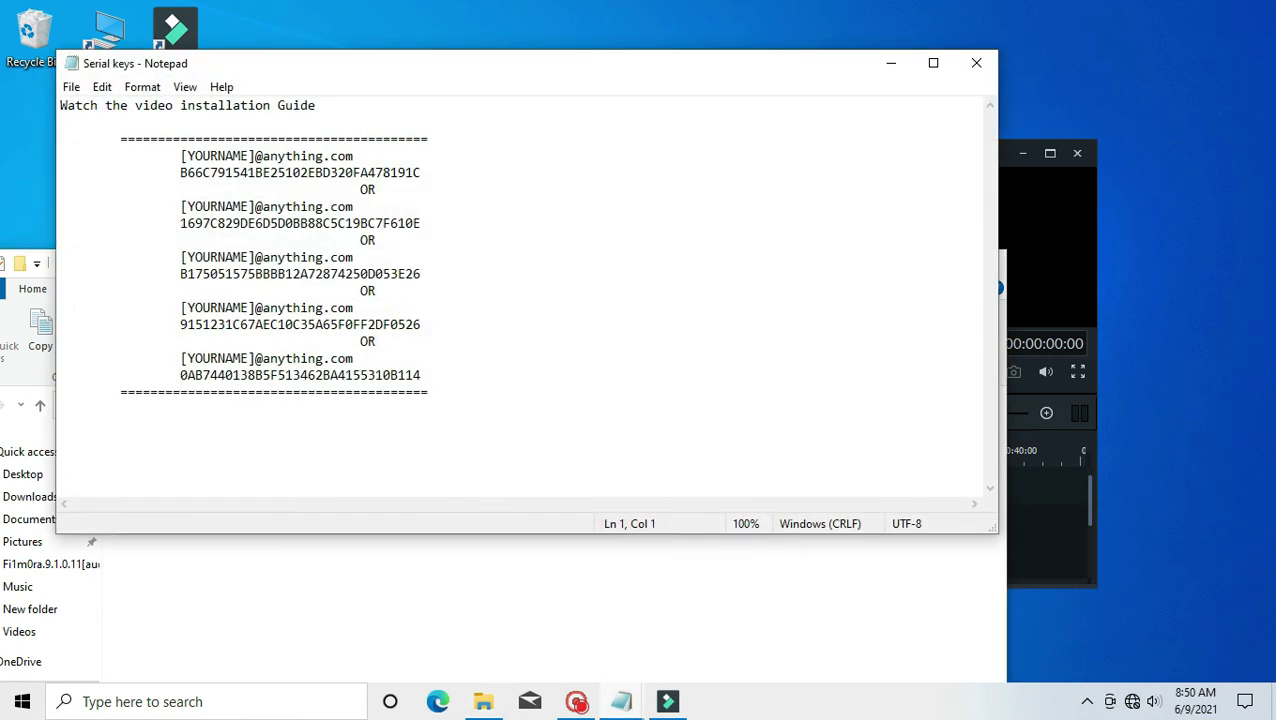
left_click(450, 675)
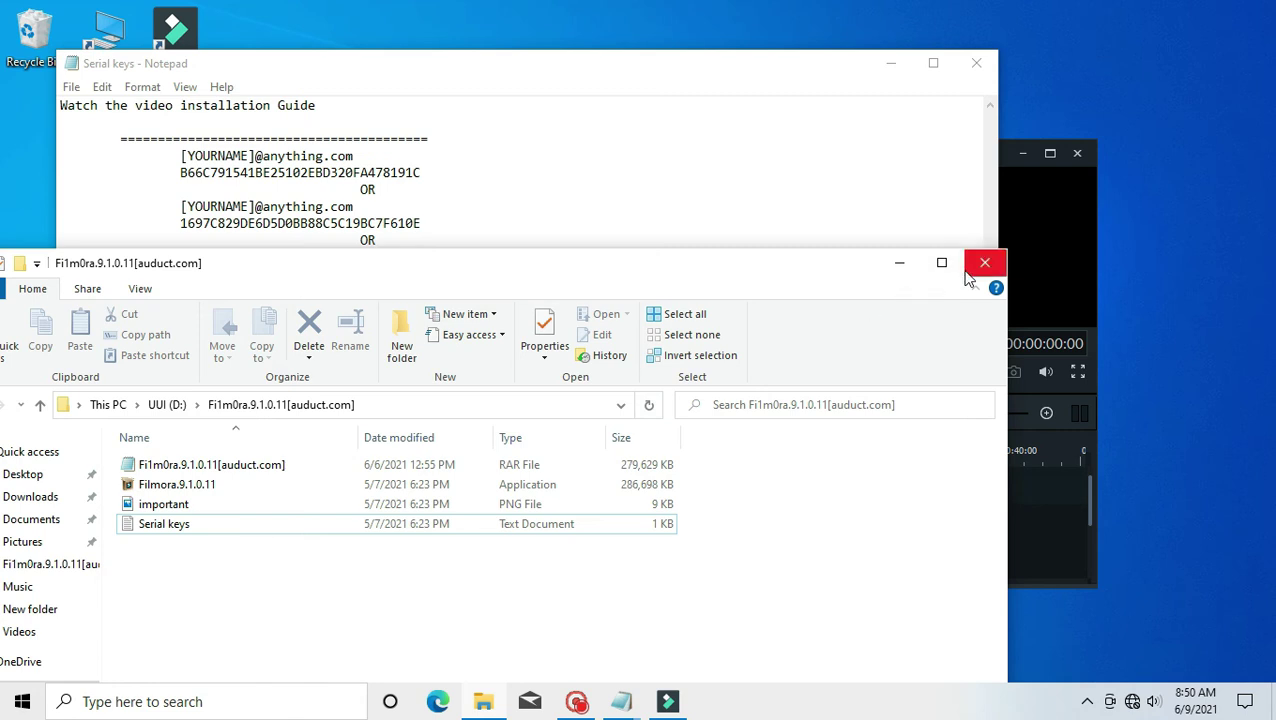
left_click(984, 263)
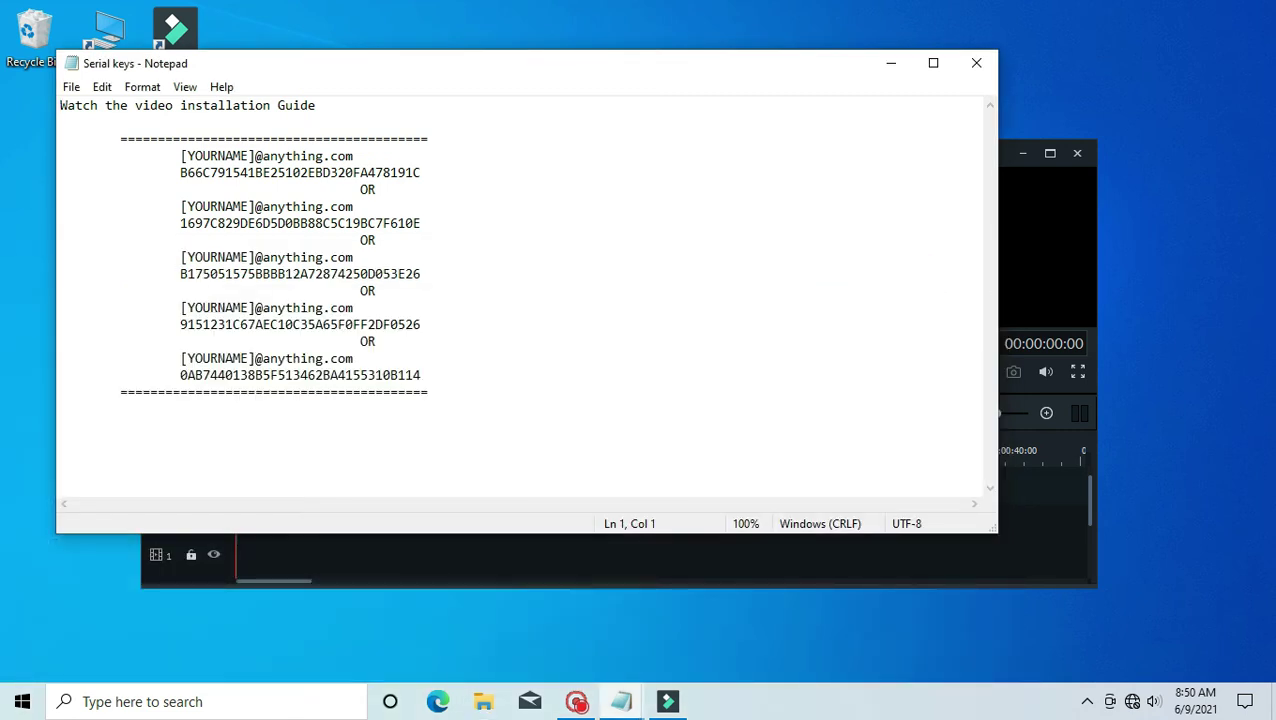
Copy the first registration code in the Serial keys document and minimize Notepad.
left_click_drag(421, 177, 177, 176)
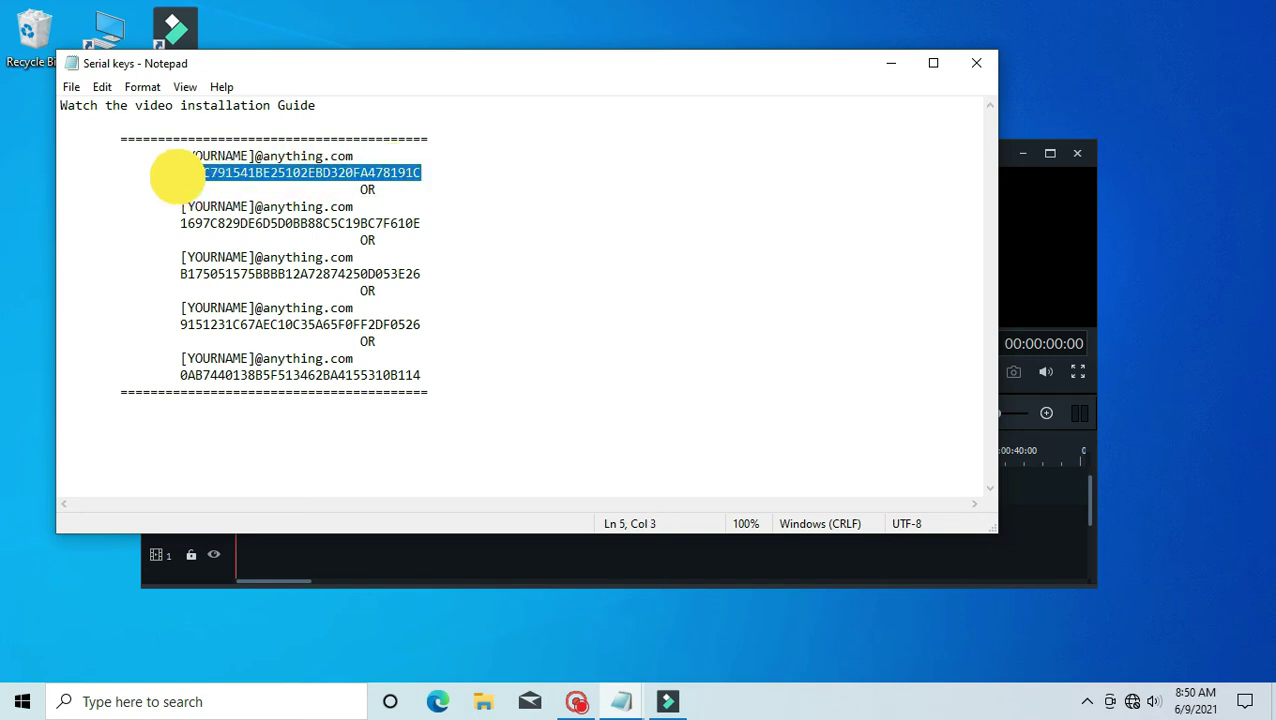
right_click(199, 175)
left_click(244, 235)
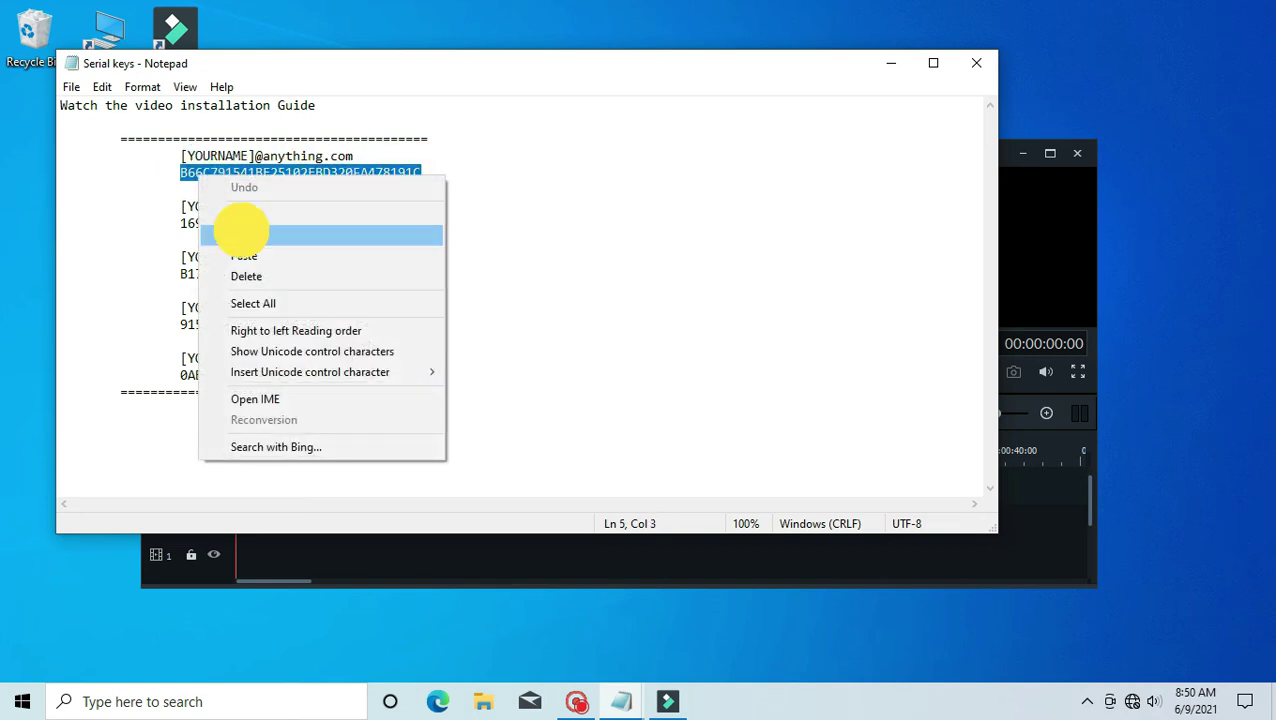
left_click(893, 68)
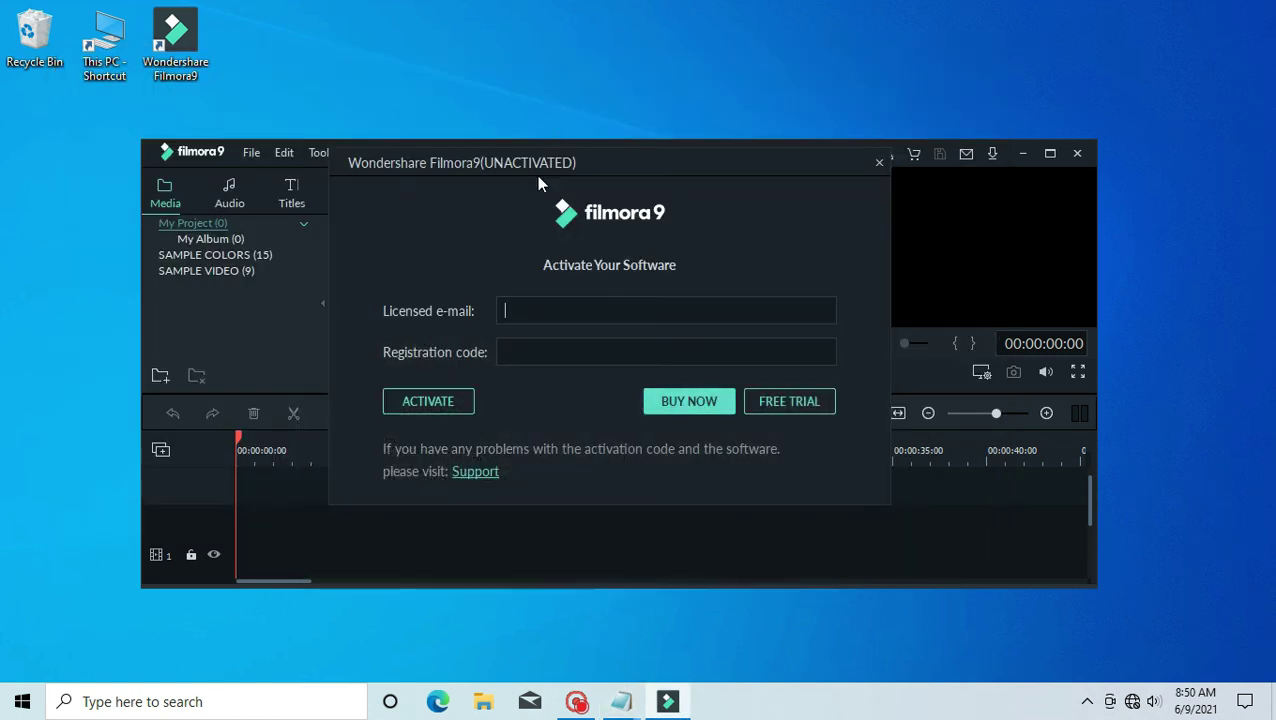
Paste the copied code as the registration code, enter the licensed e-mail and activate Filmora9.
left_click(544, 345)
right_click(546, 354)
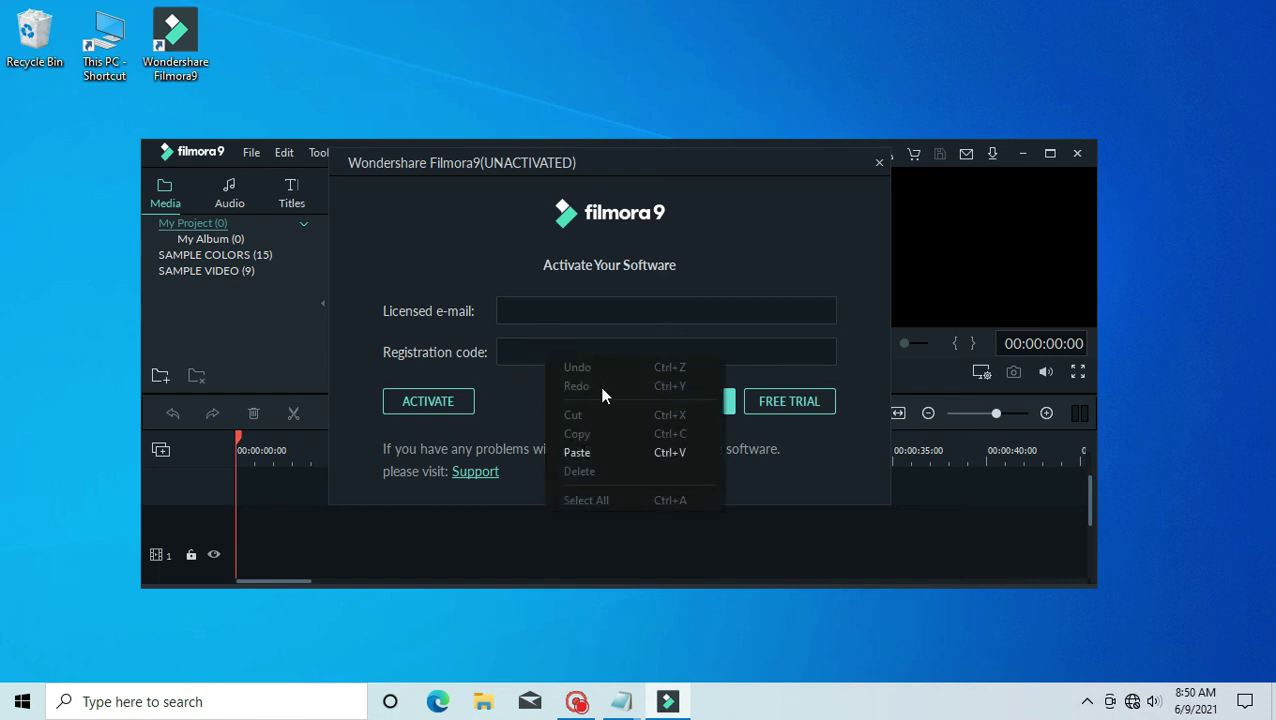
left_click(590, 452)
left_click(539, 315)
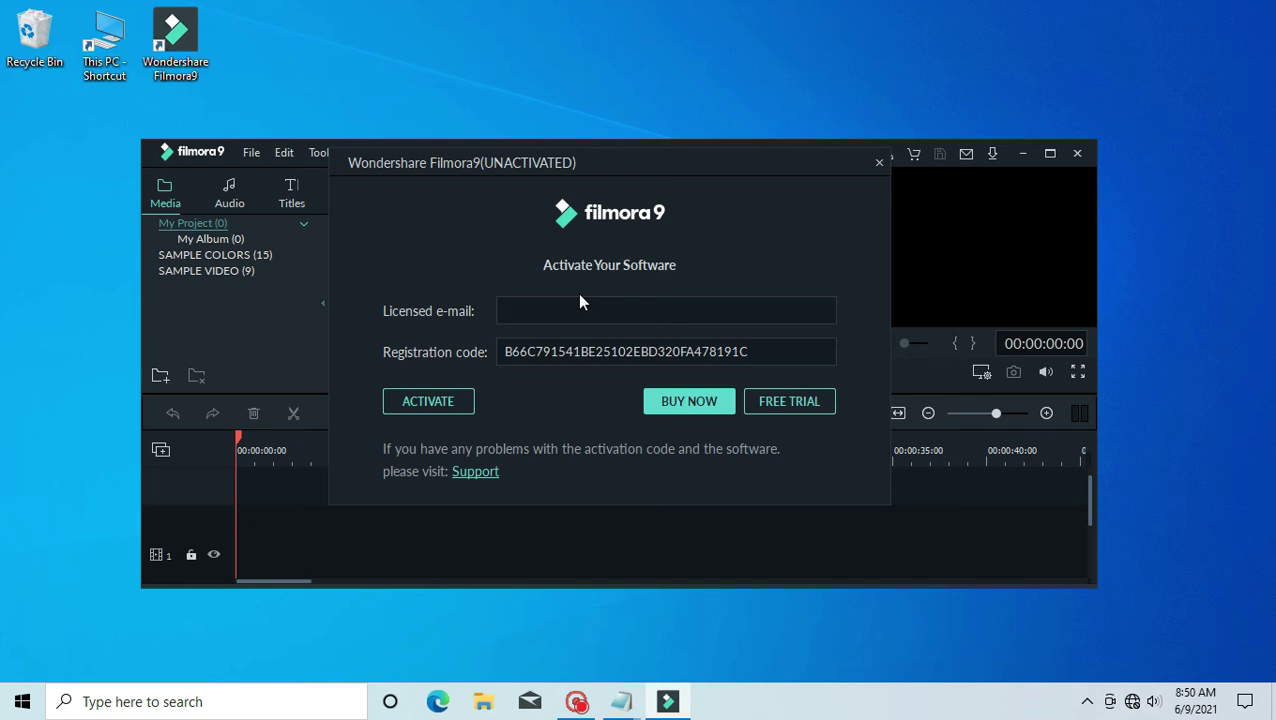
type("example@google.com")
left_click(437, 403)
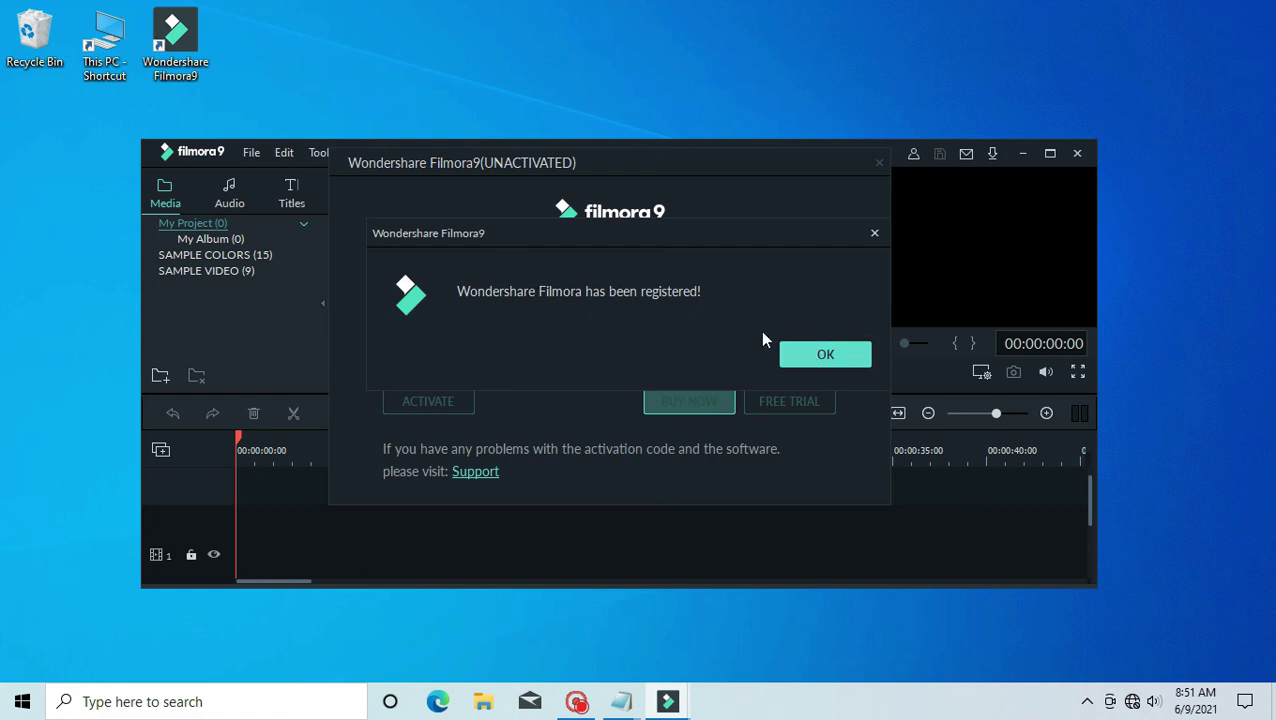
Acknowledge the registration message, then open the Wondershare web page in Microsoft Edge and close the browser.
left_click(825, 355)
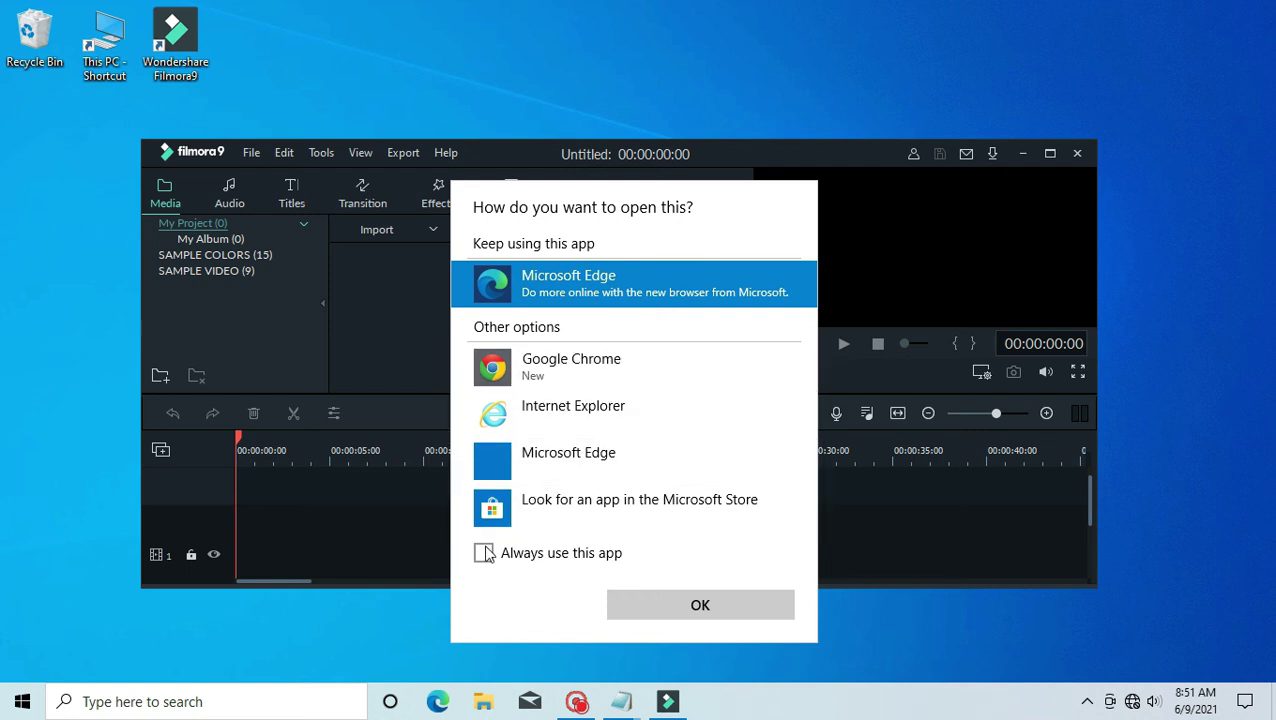
left_click(706, 603)
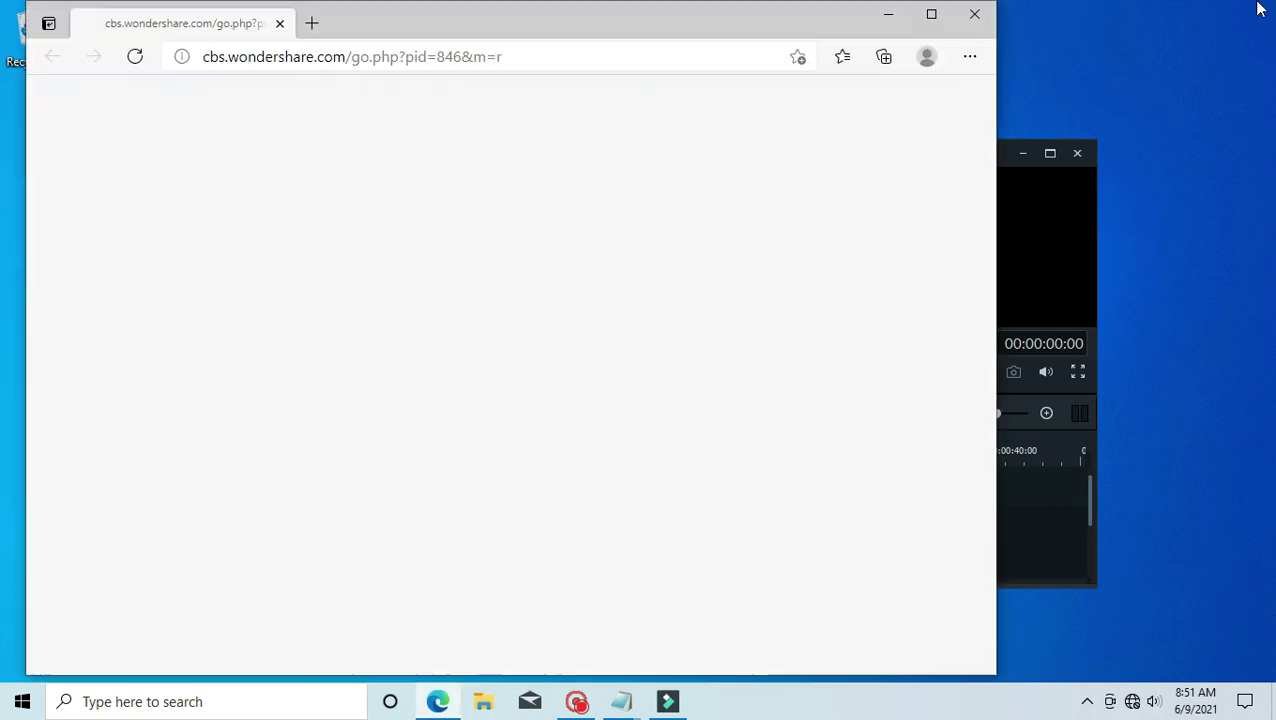
left_click(975, 14)
Refresh the Windows desktop and return to the Filmora9 editor window.
right_click(1068, 8)
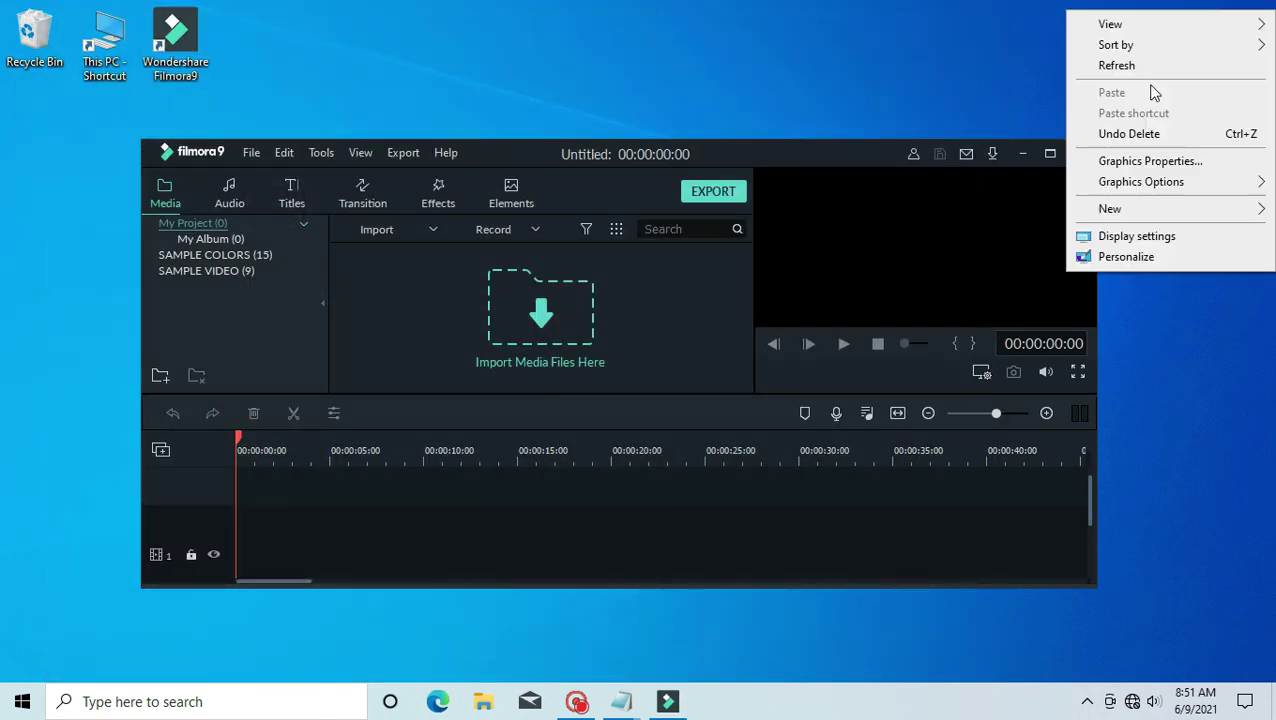
left_click(1131, 65)
left_click(849, 142)
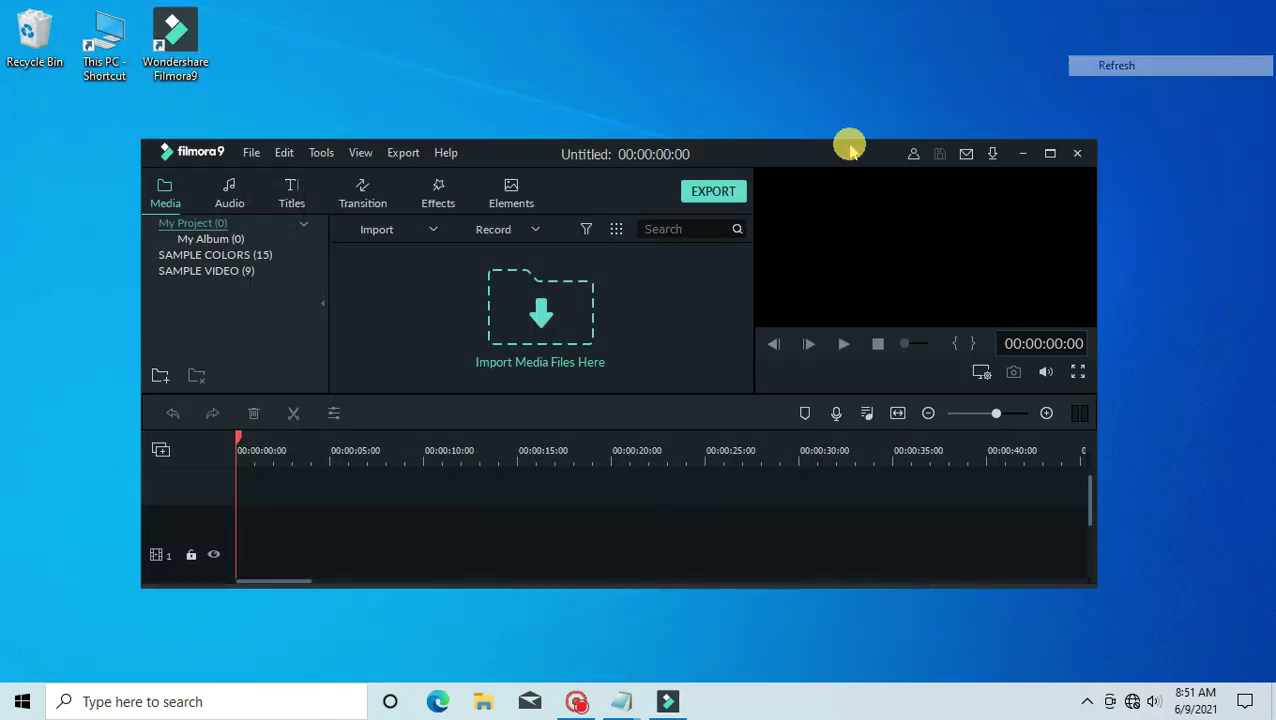
Check Filmora9's activation status in its registration form, close the form and refresh the desktop.
left_click(451, 155)
left_click(468, 212)
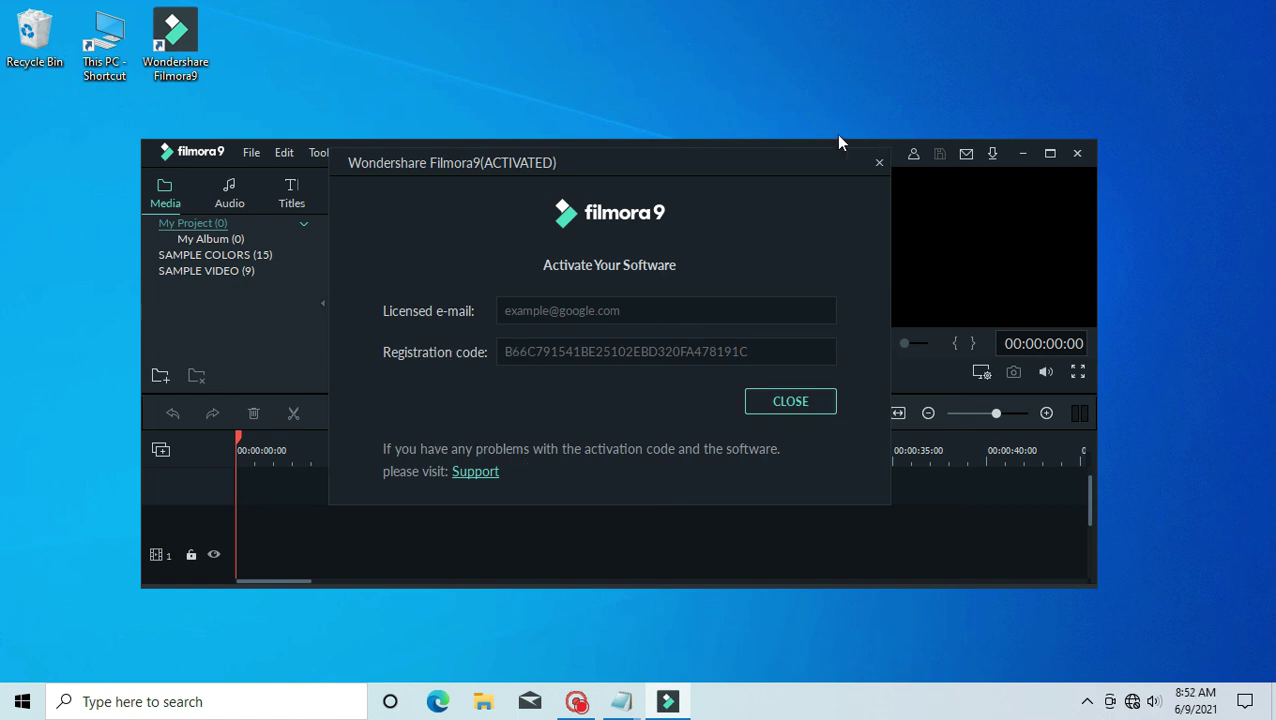
left_click(878, 162)
right_click(731, 60)
left_click(790, 114)
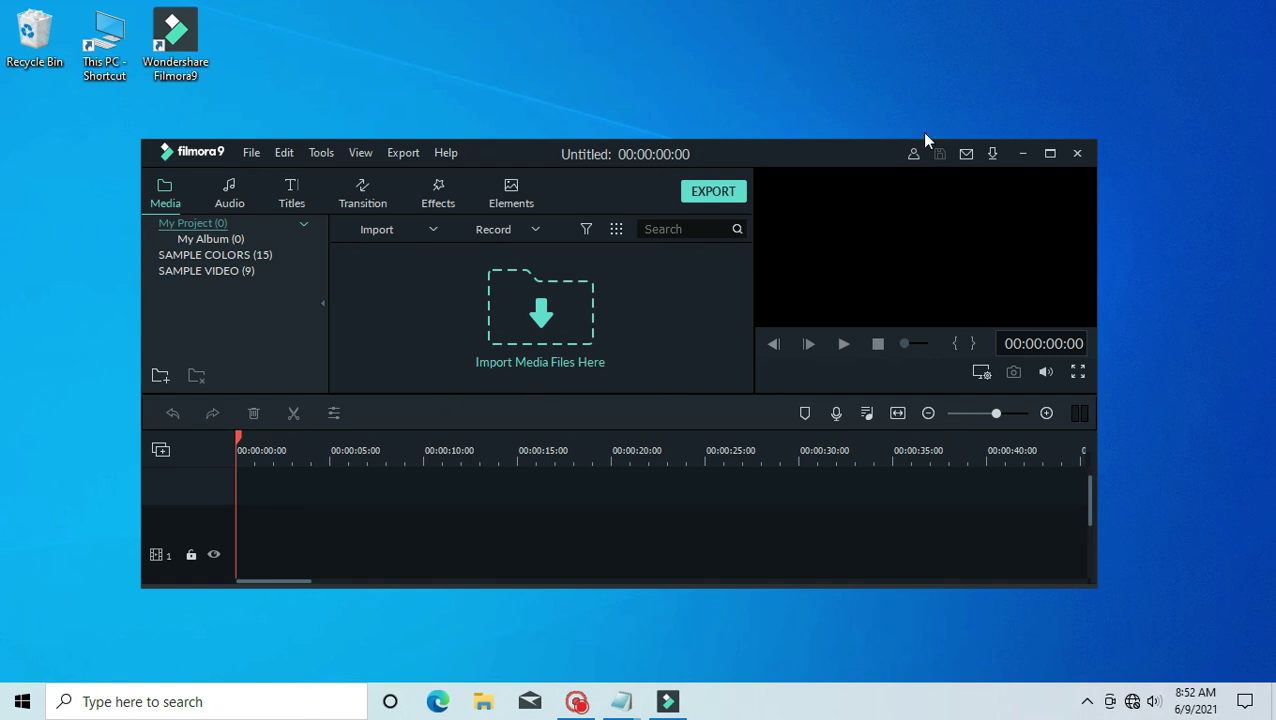
Close the Filmora9 editor and refresh the empty Windows desktop.
left_click(1077, 153)
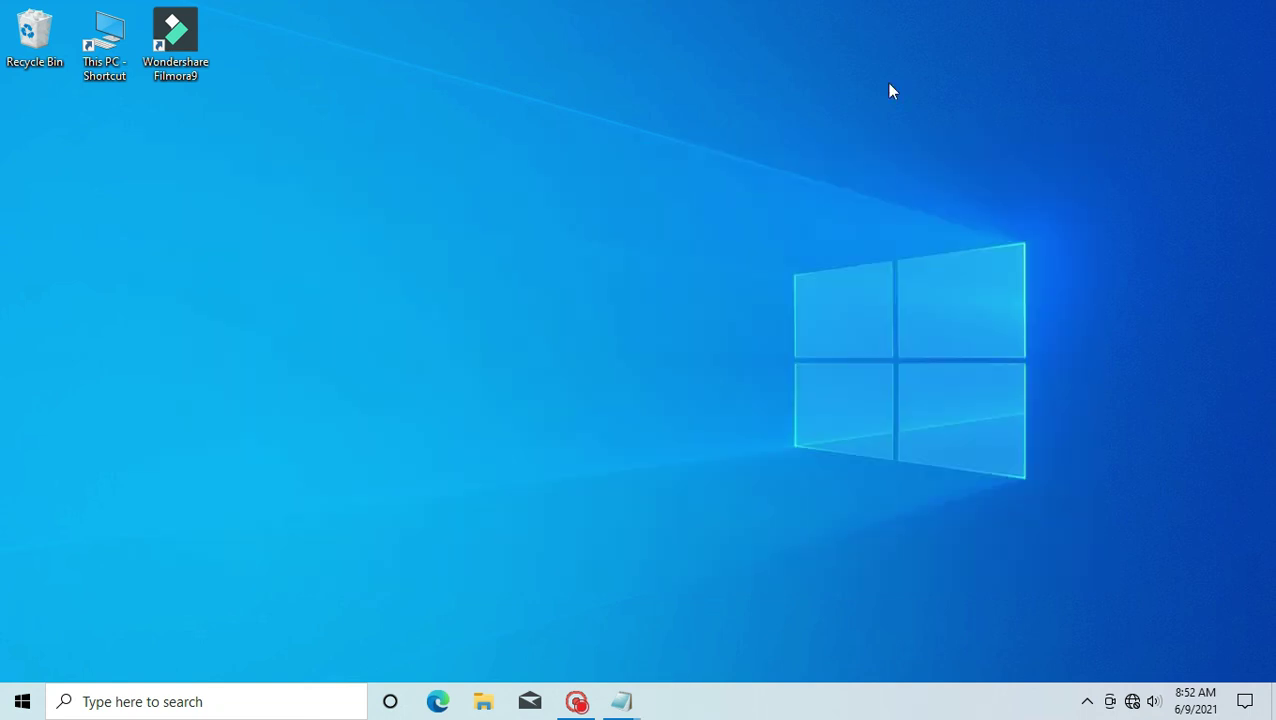
right_click(824, 28)
left_click(876, 82)
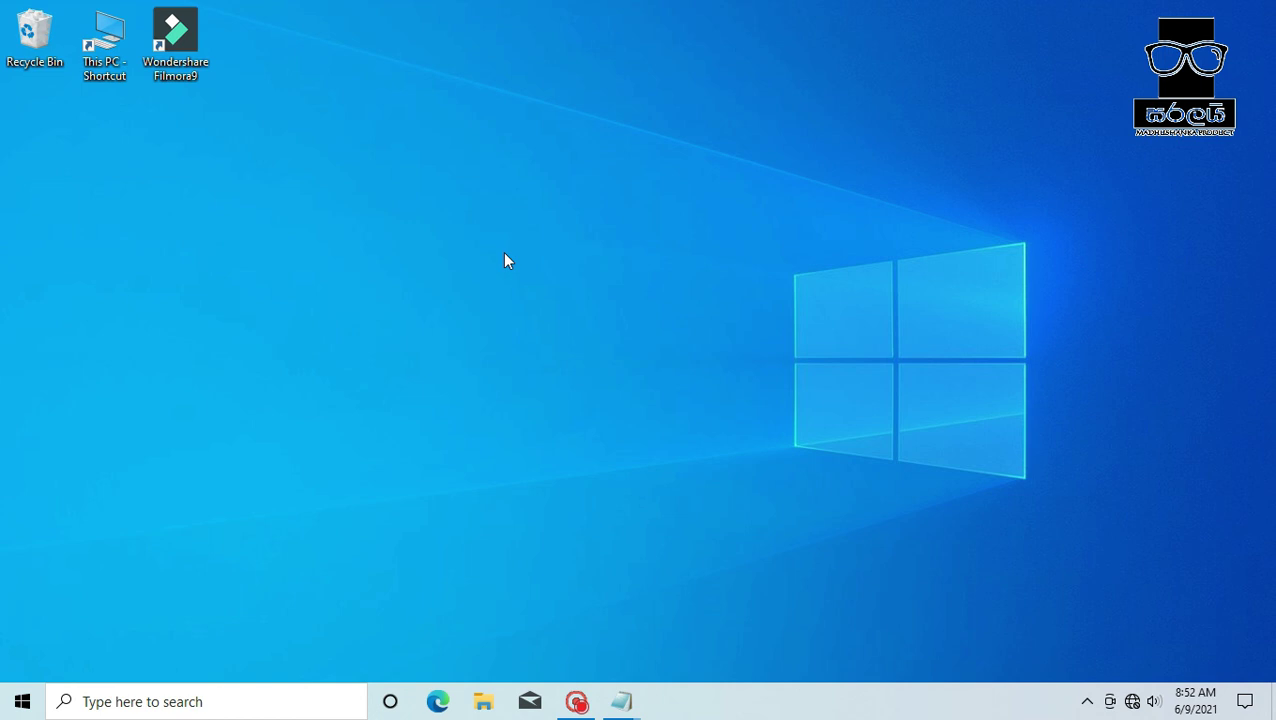
Bring up the Windows power options for shutting down or restarting the PC.
left_click(22, 701)
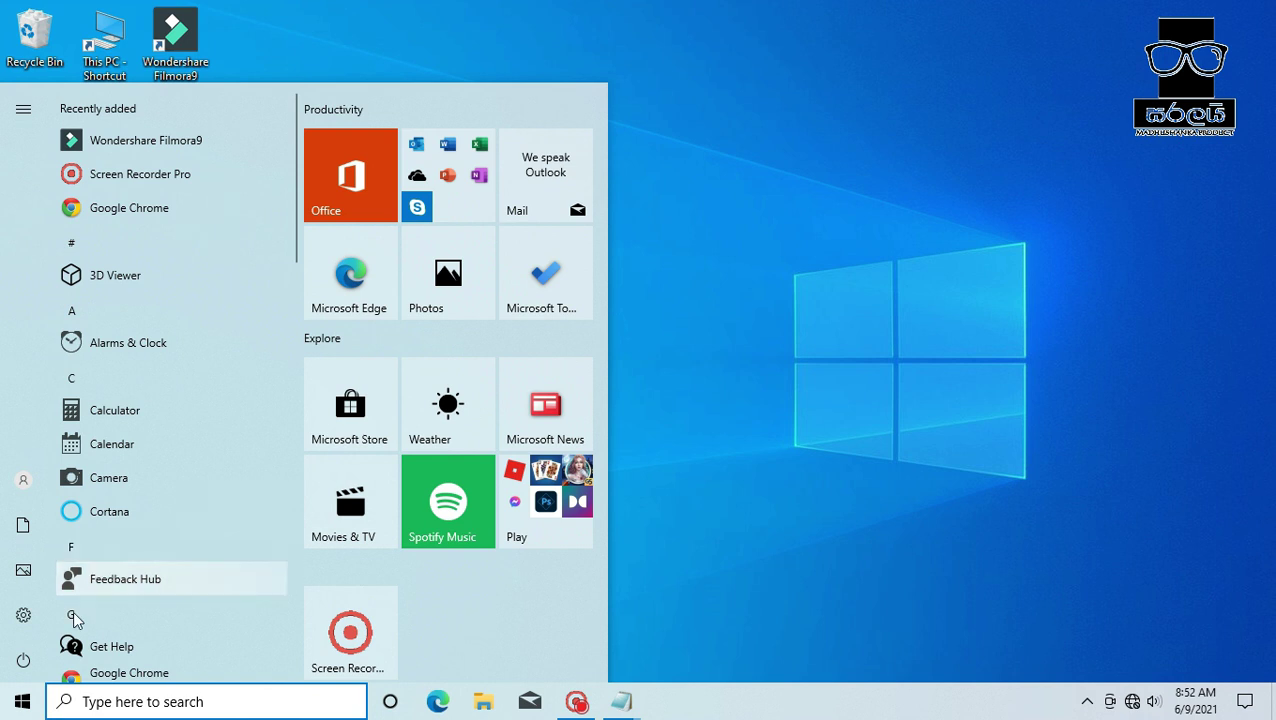
mouse_move(26, 661)
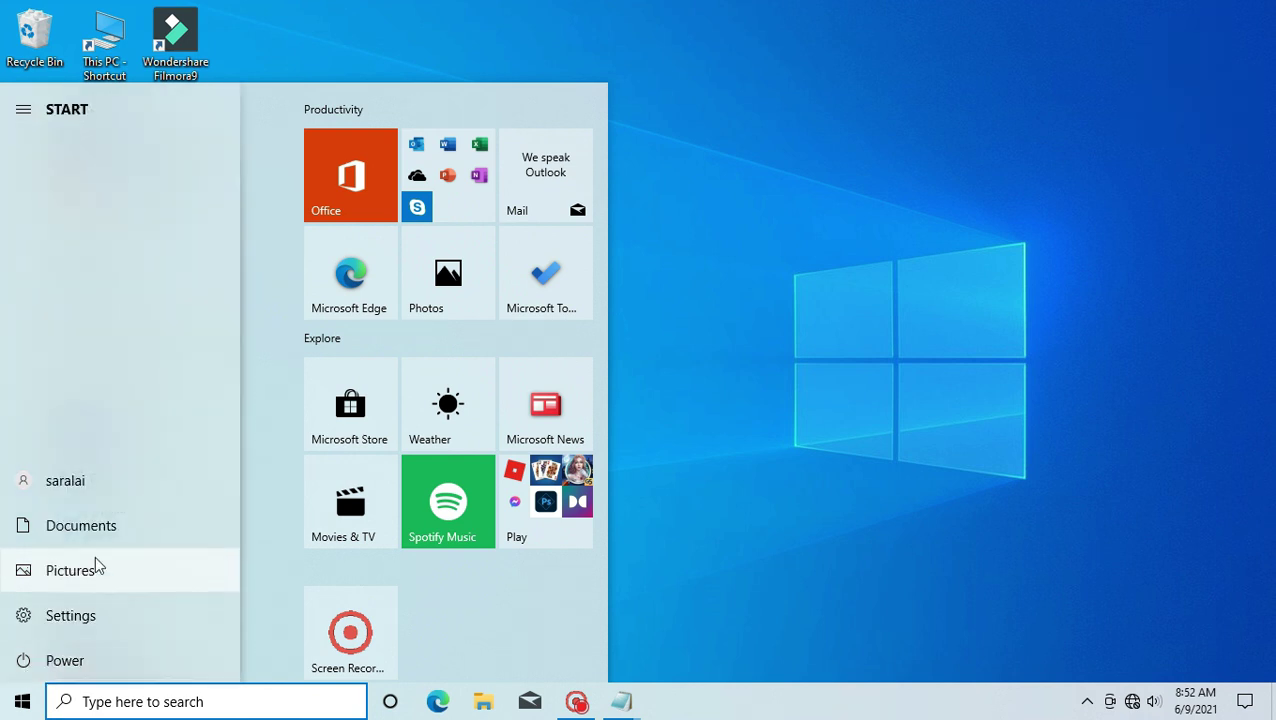
left_click(83, 666)
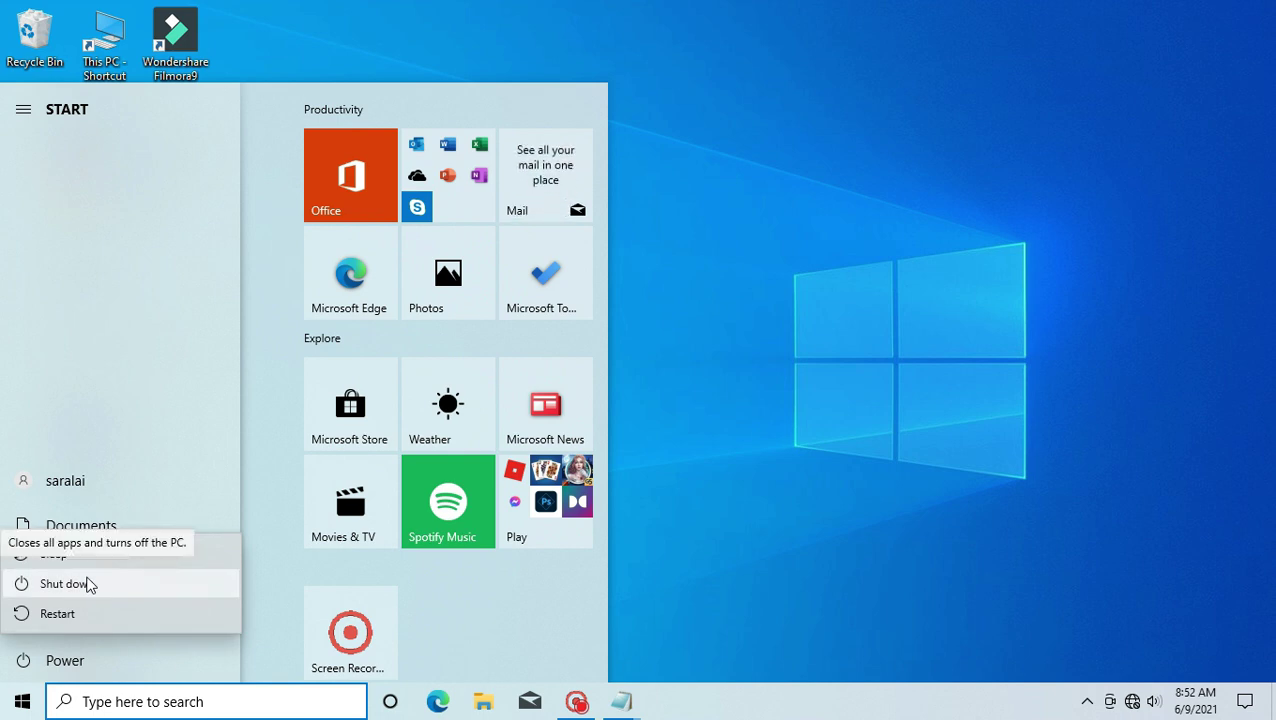